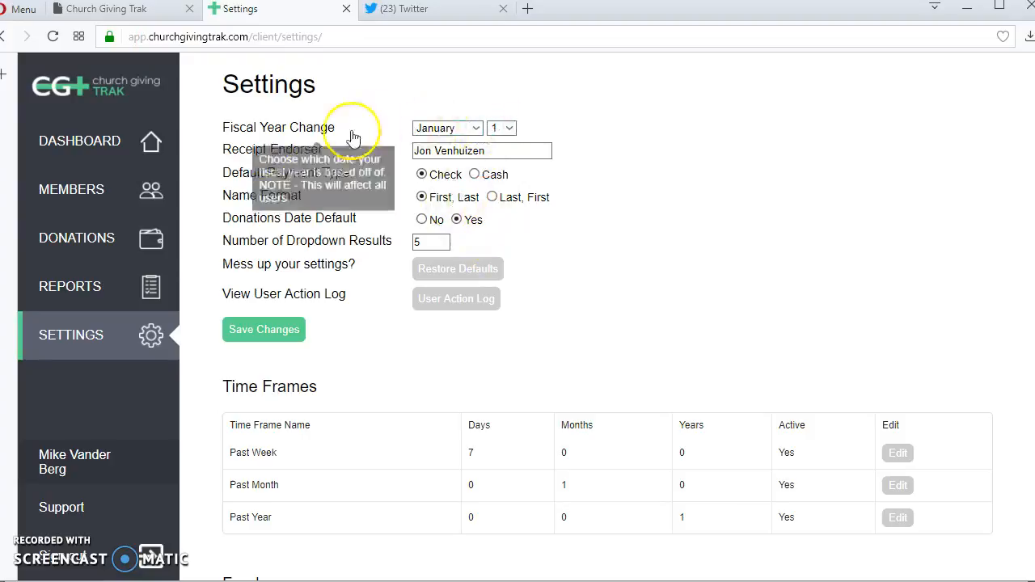
- Change the fiscal year start month to July, then back to January
left_click(473, 129)
left_click(474, 220)
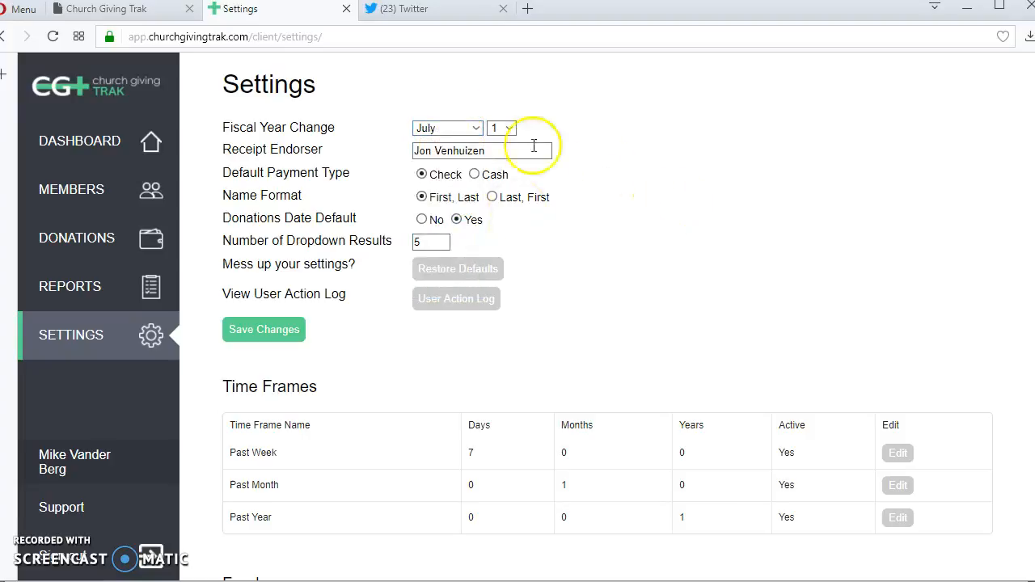
left_click(474, 129)
left_click(451, 141)
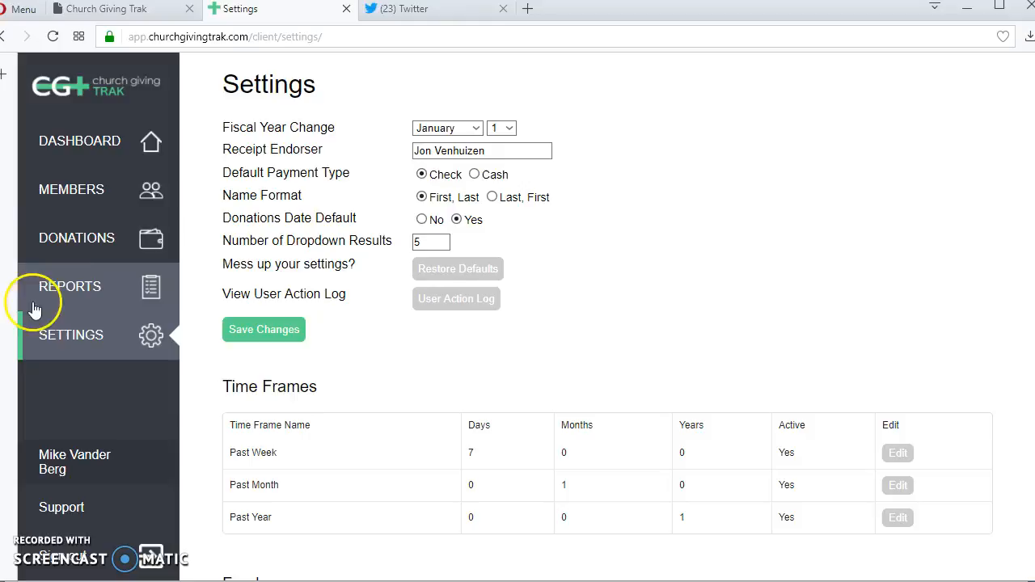
- Generate the past-month Receipts by member report with the configured endorser and scroll through the receipts
left_click(71, 291)
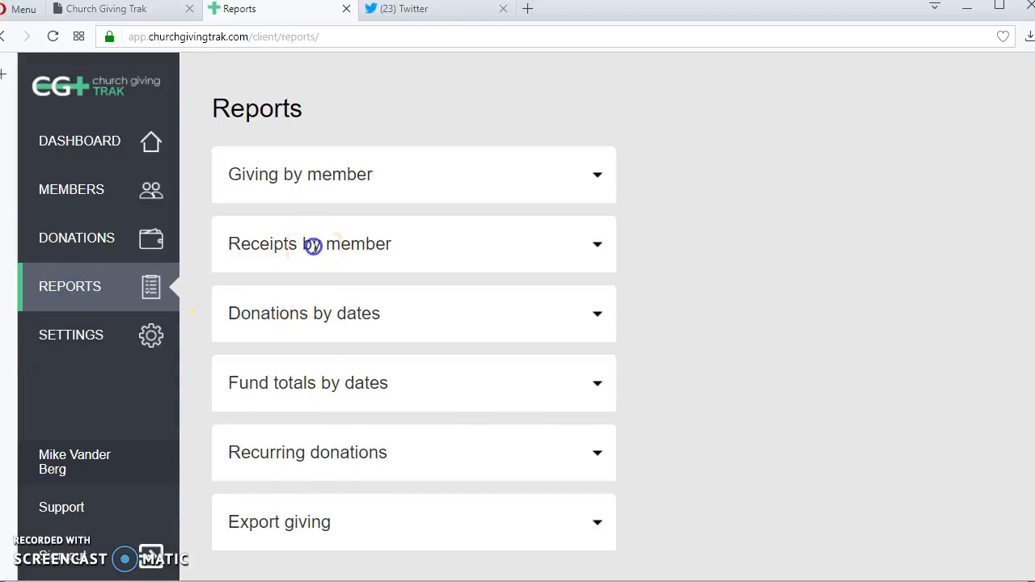
left_click(314, 247)
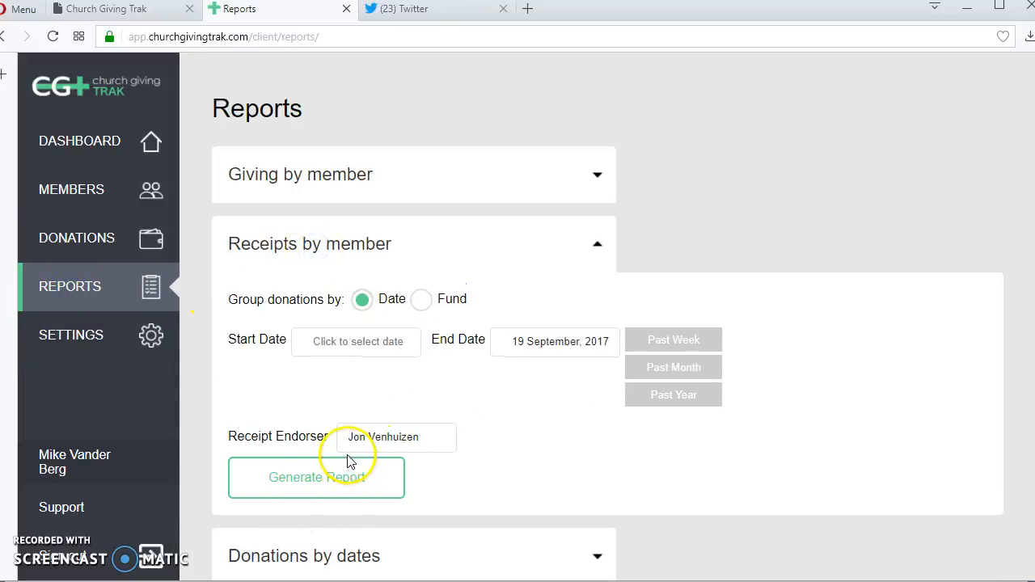
scroll(358, 434, "down", 1)
left_click(372, 377)
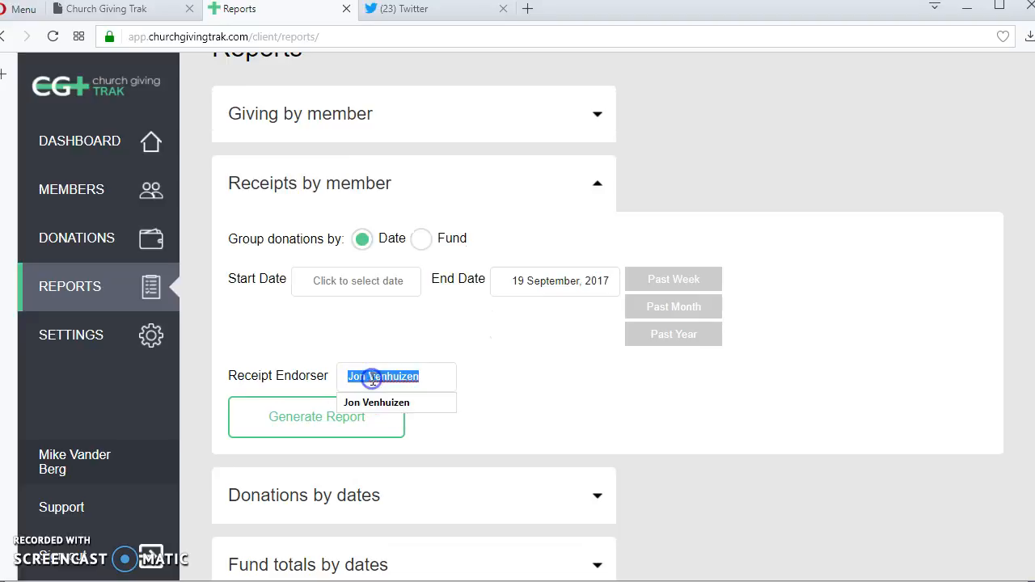
left_click(677, 308)
left_click(243, 458)
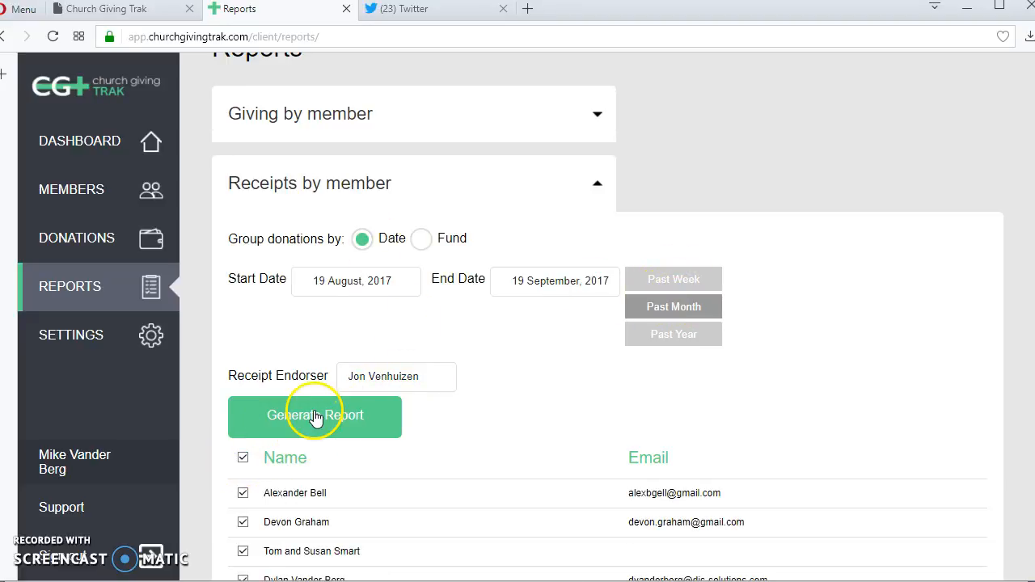
left_click(315, 418)
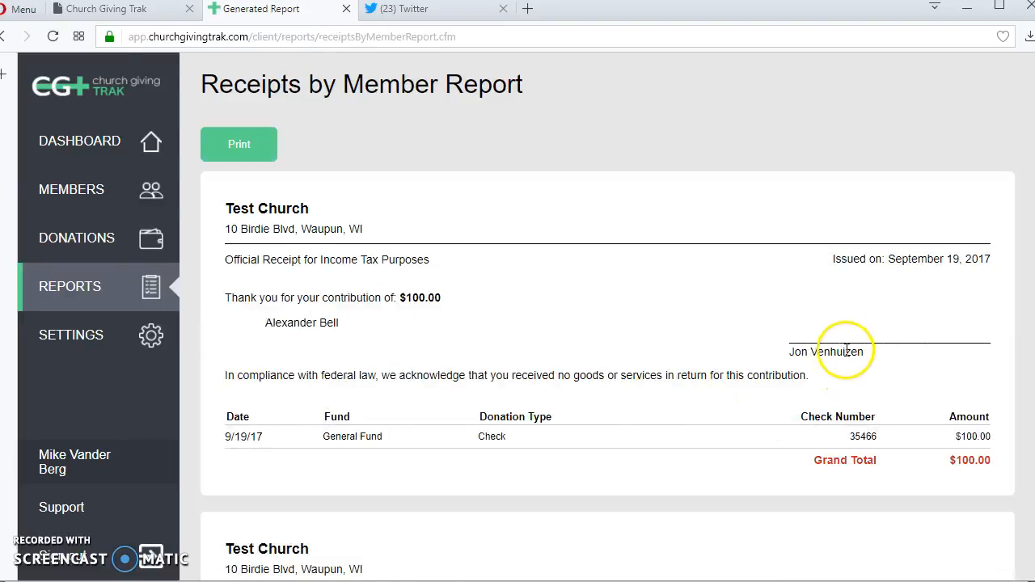
scroll(840, 334, "down", 5)
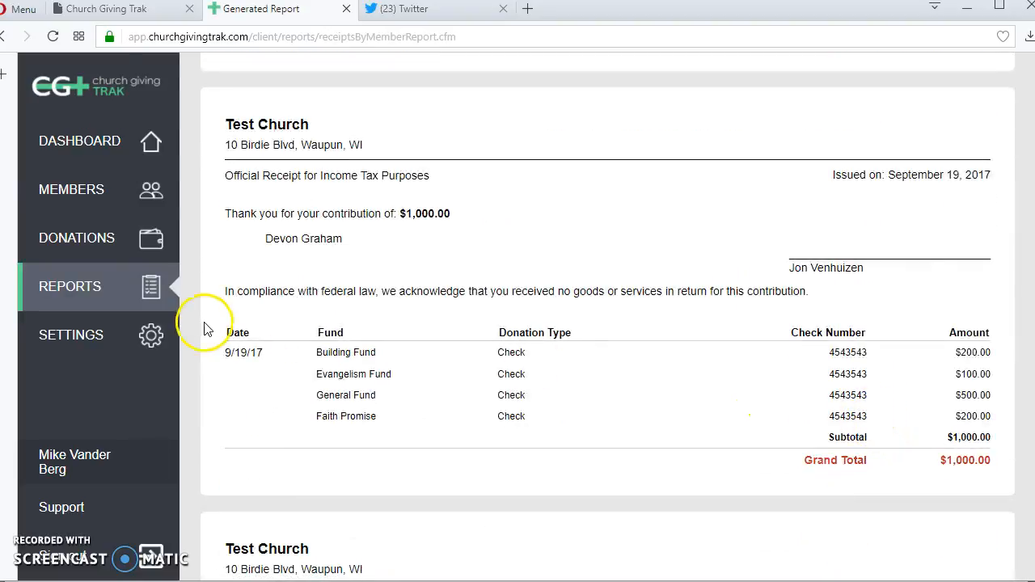
left_click(99, 288)
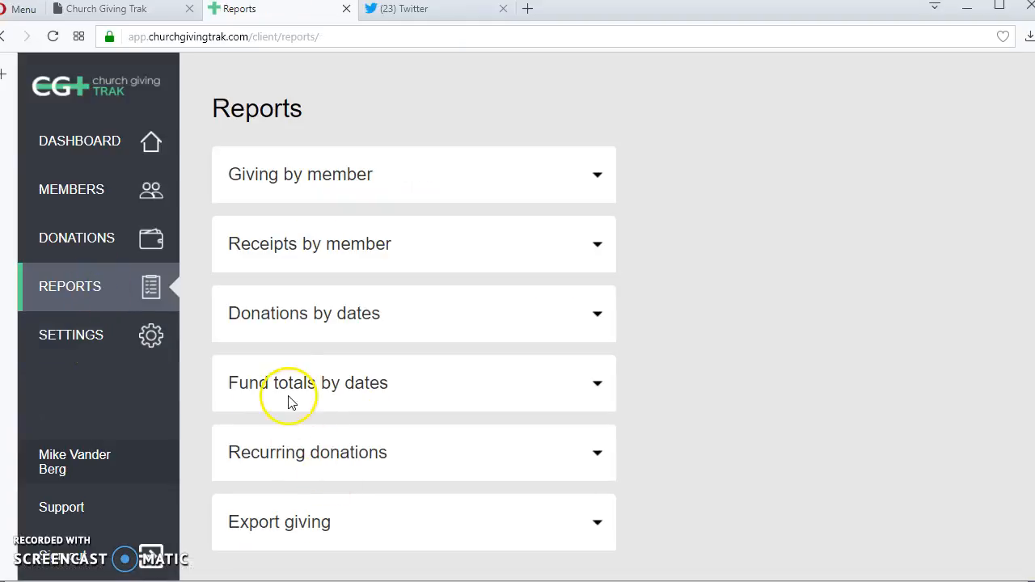
- Check the Receipts by member endorser, then review the Settings endorser, name format and dropdown defaults
left_click(342, 238)
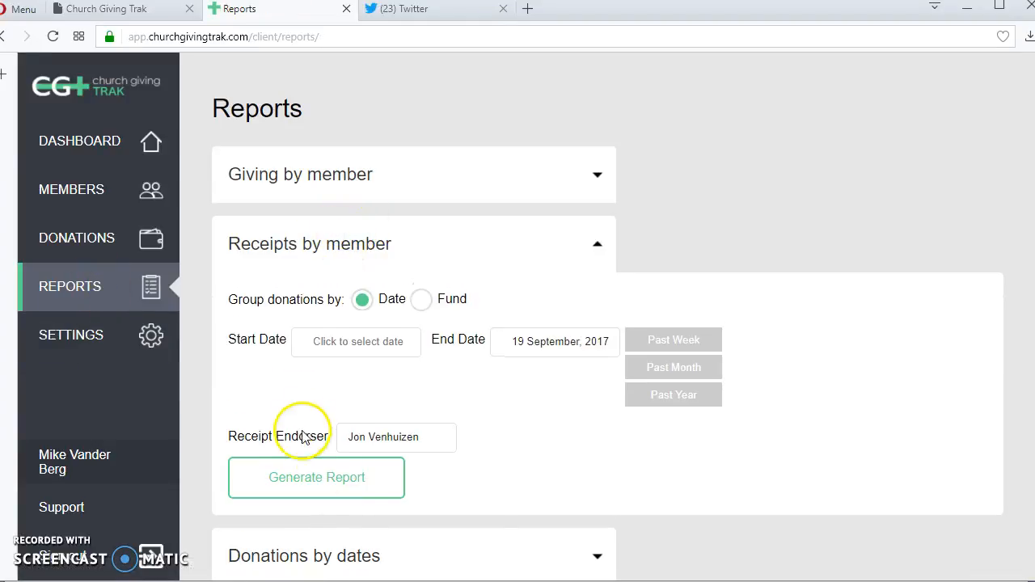
left_click(401, 431)
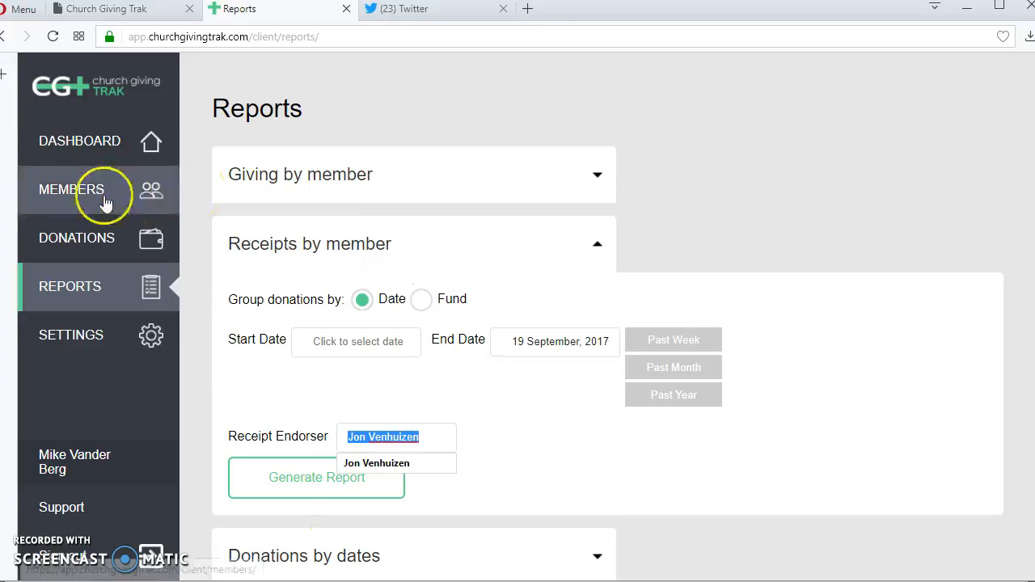
left_click(50, 324)
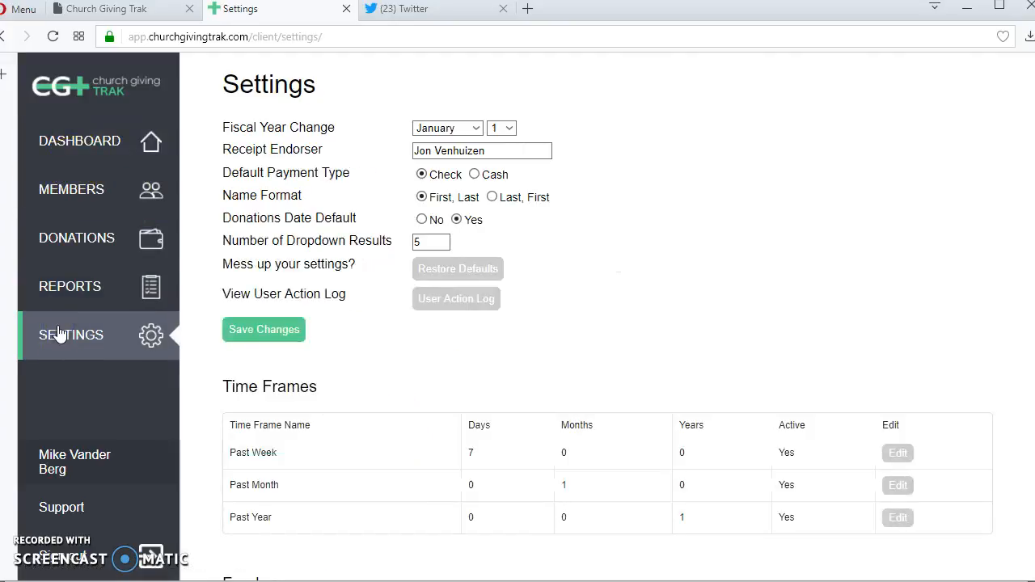
left_click(493, 152)
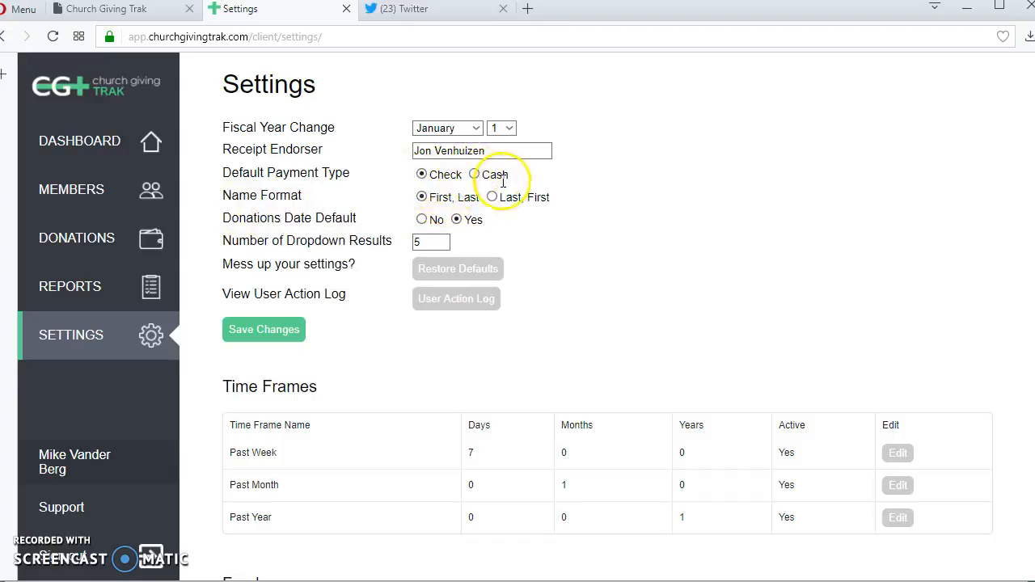
mouse_move(241, 208)
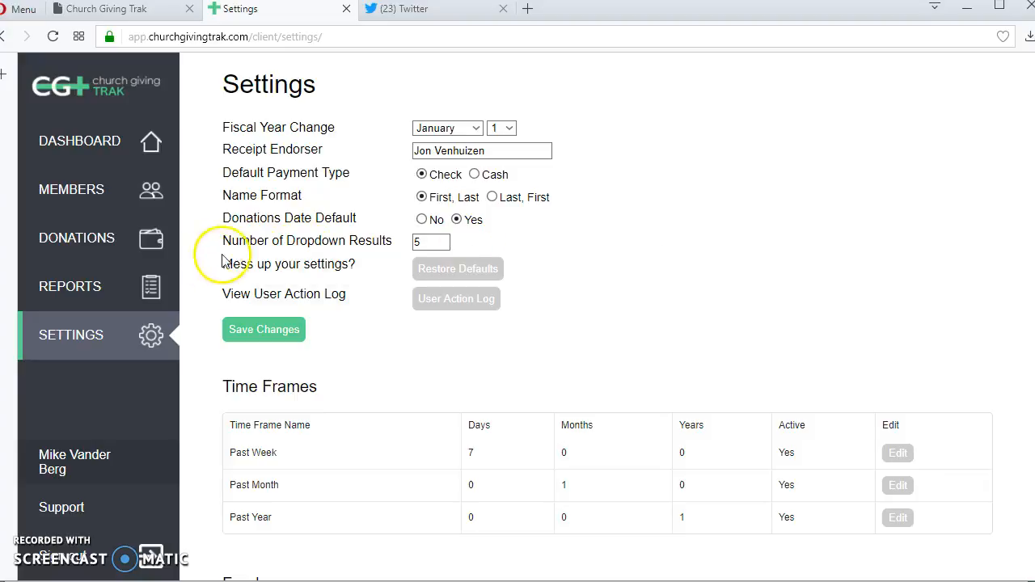
mouse_move(252, 251)
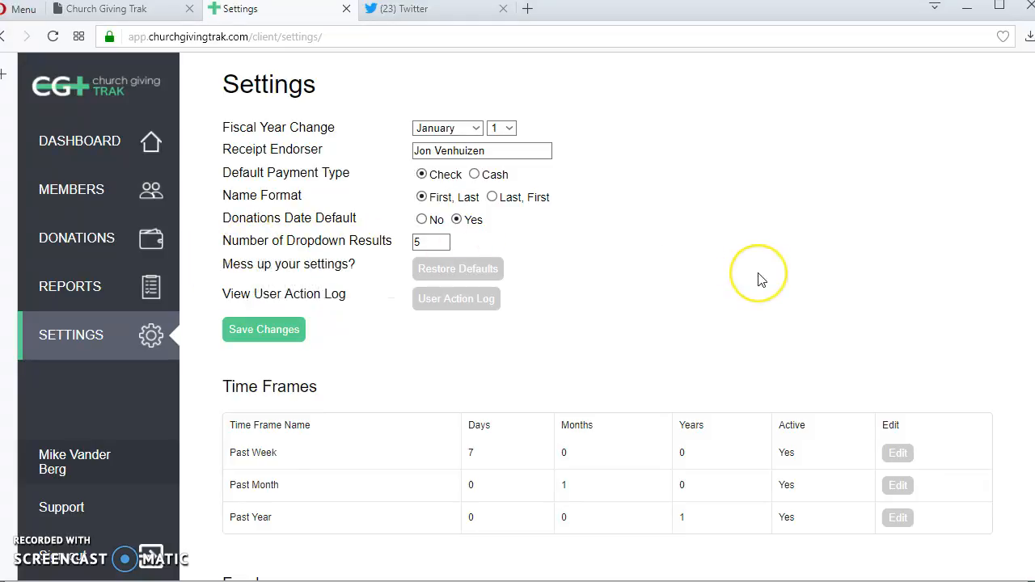
left_click(65, 188)
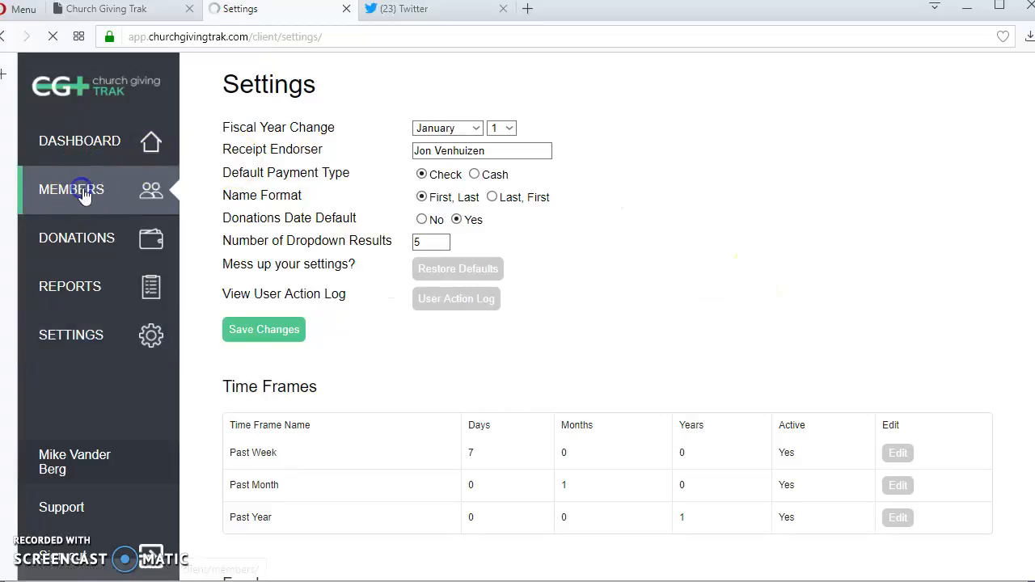
left_click(312, 106)
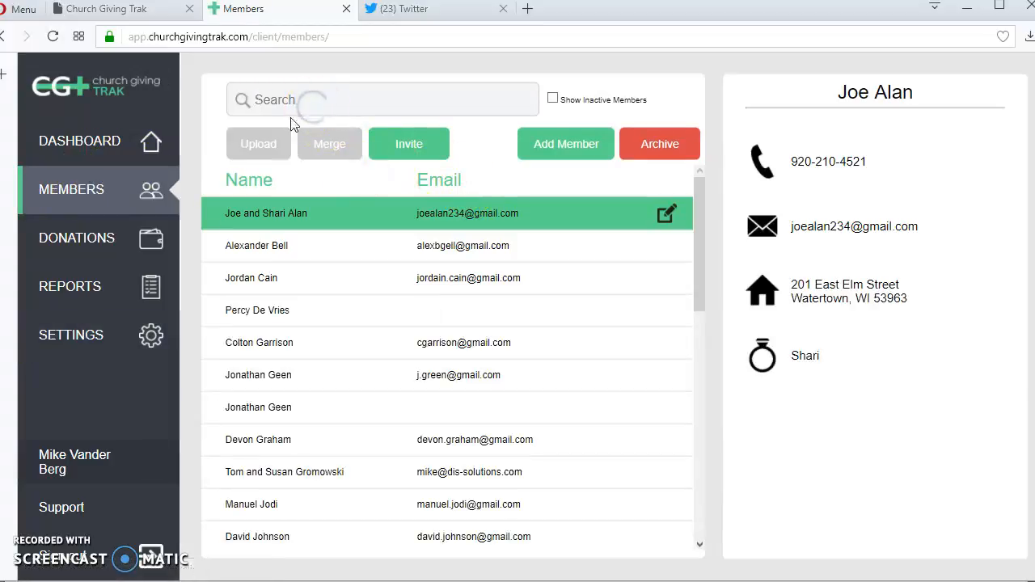
type("van")
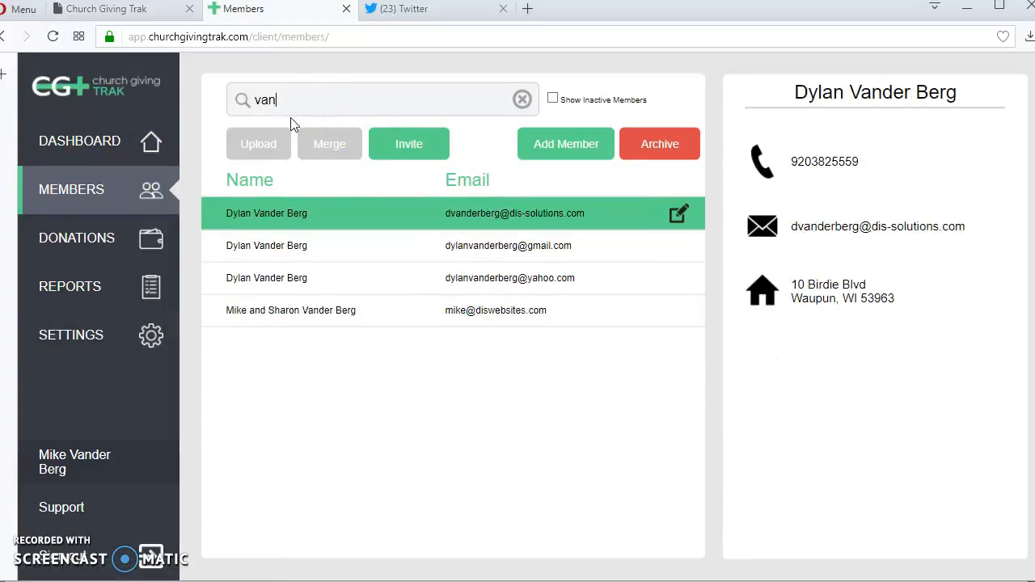
key("BackSpace")
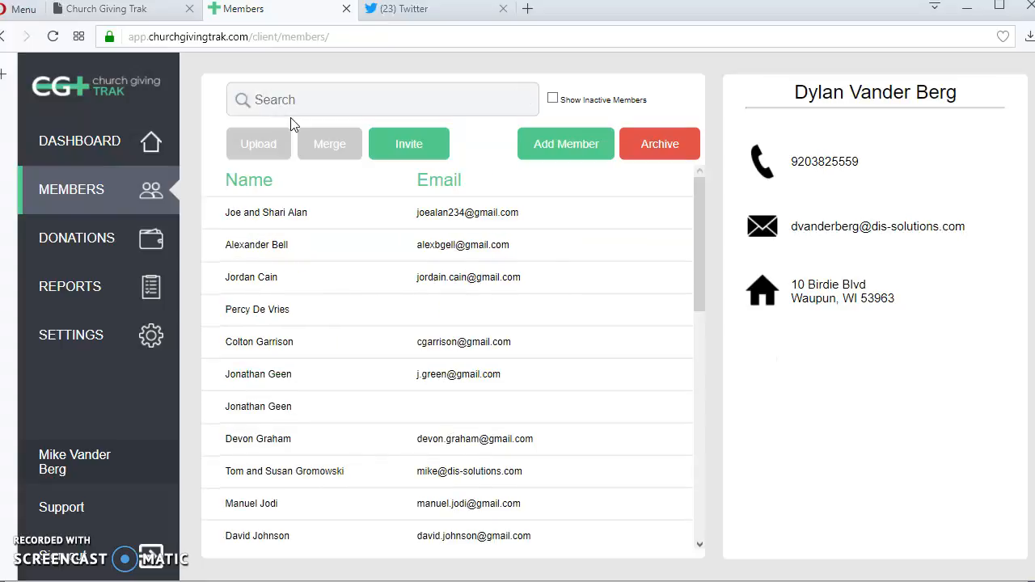
type("b")
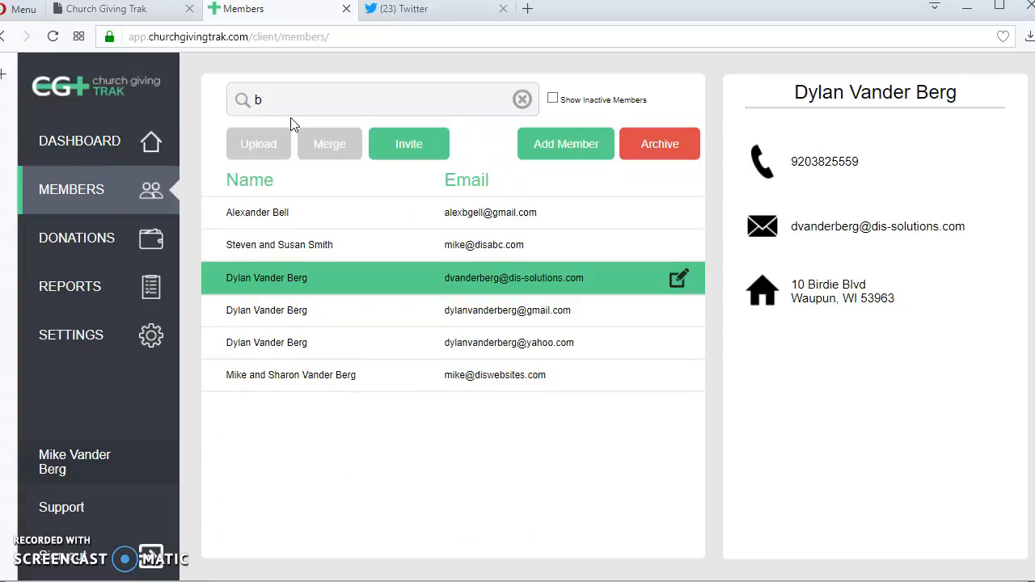
type("e")
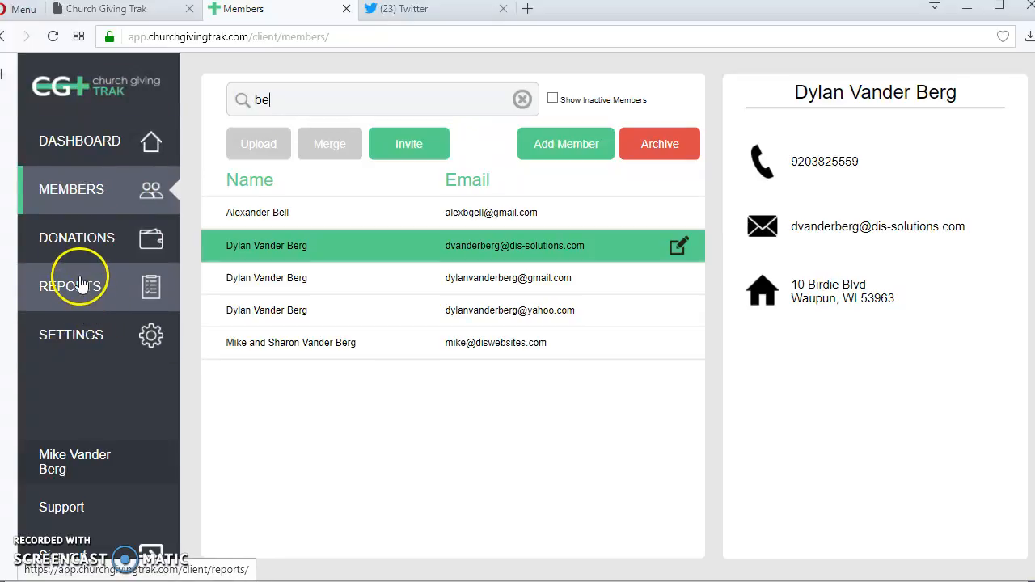
left_click(80, 338)
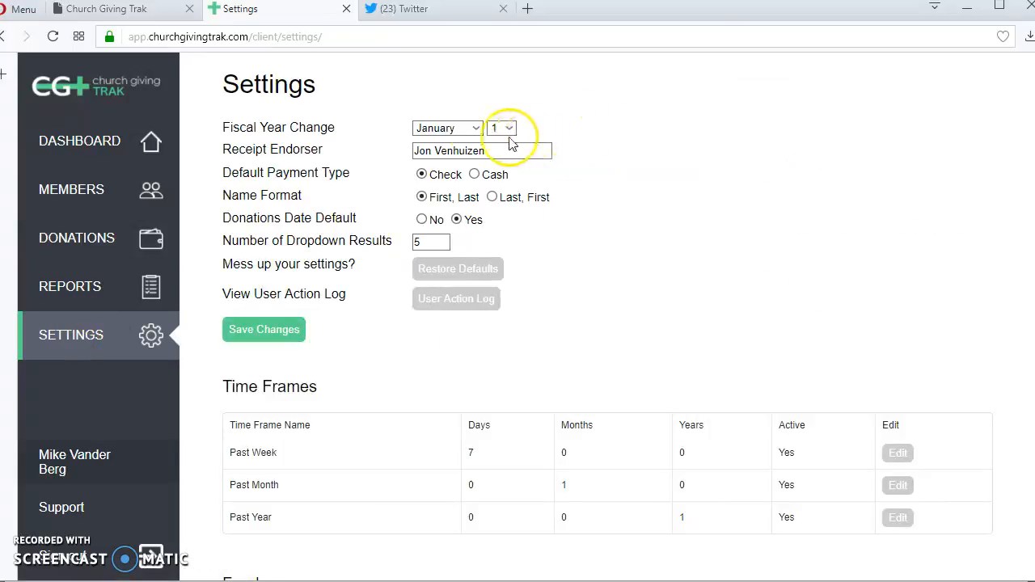
- Keep the fiscal year starting in January and view the Receipts by member endorser field
left_click(474, 128)
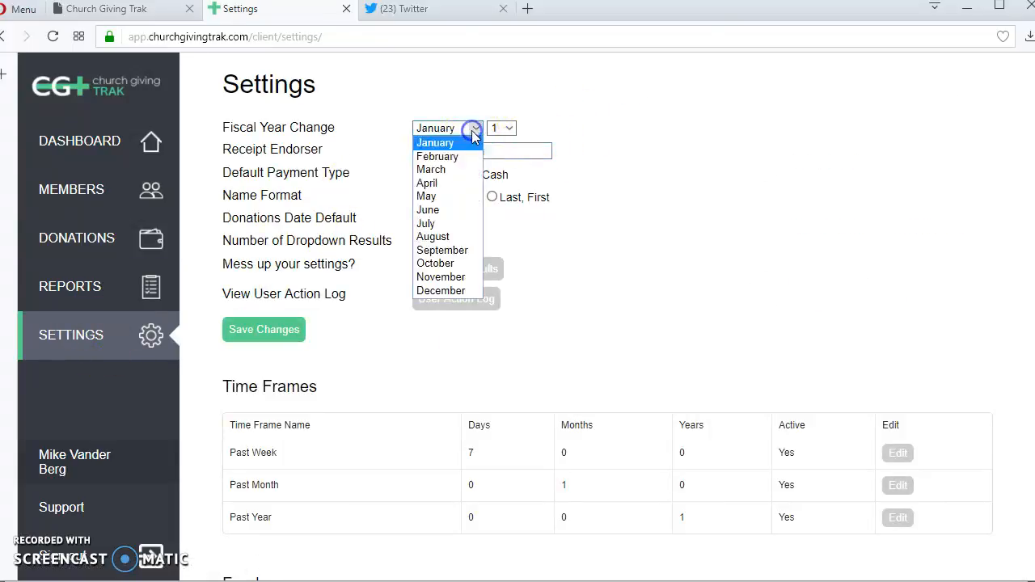
left_click(471, 131)
left_click(63, 297)
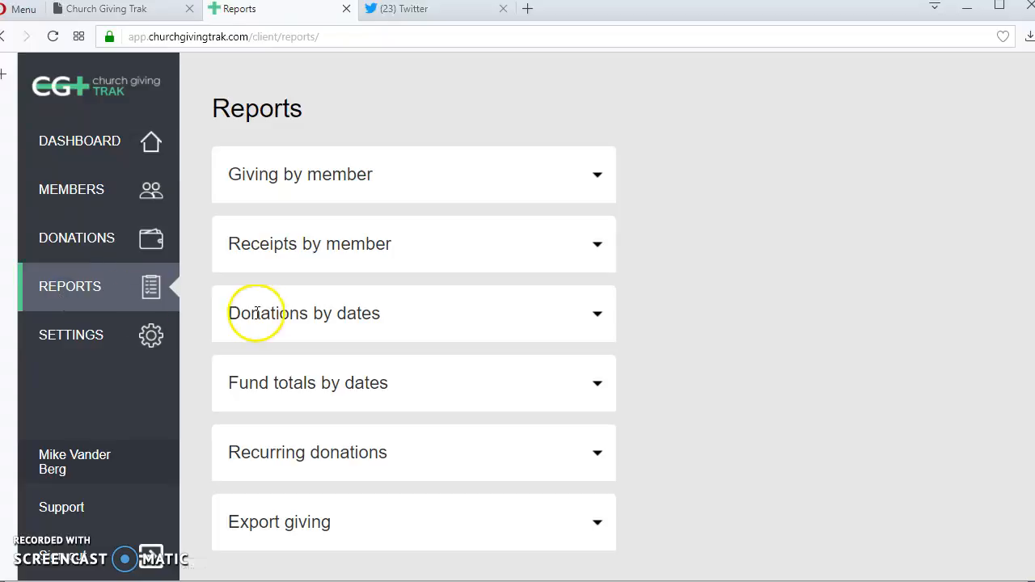
left_click(362, 242)
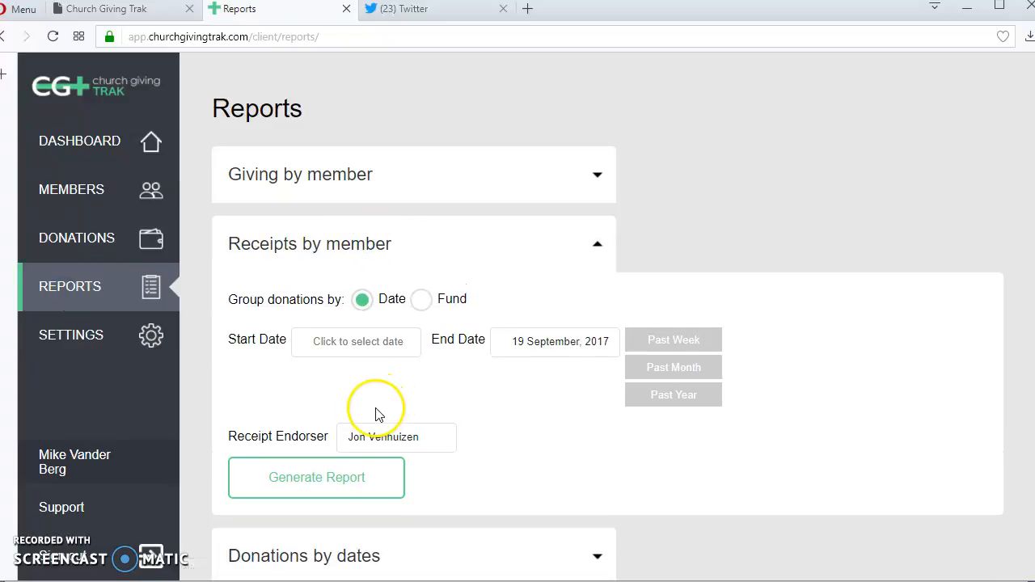
left_click(83, 341)
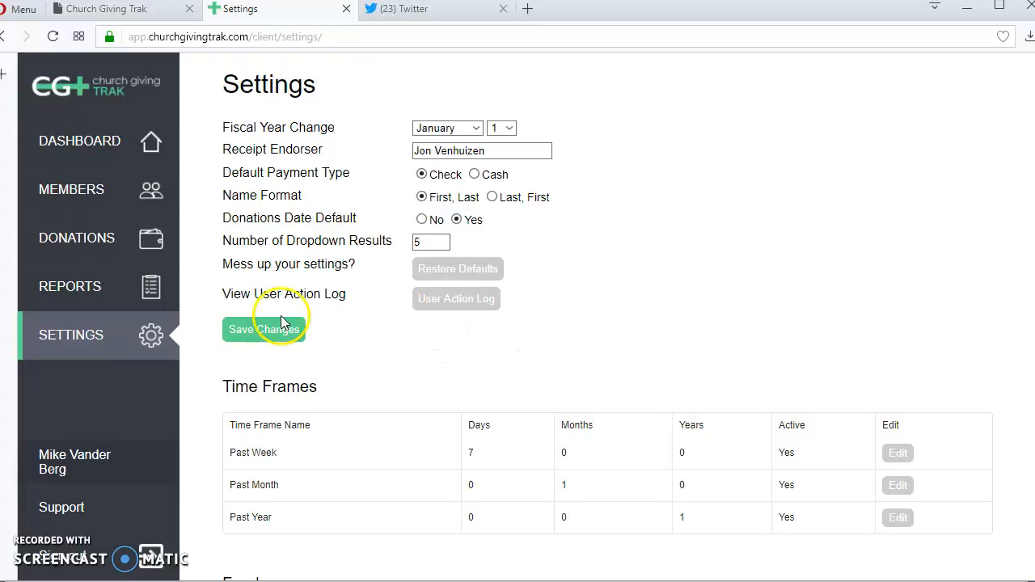
- Look through the User Action Log of changes, then return to Settings
mouse_move(254, 308)
left_click(468, 299)
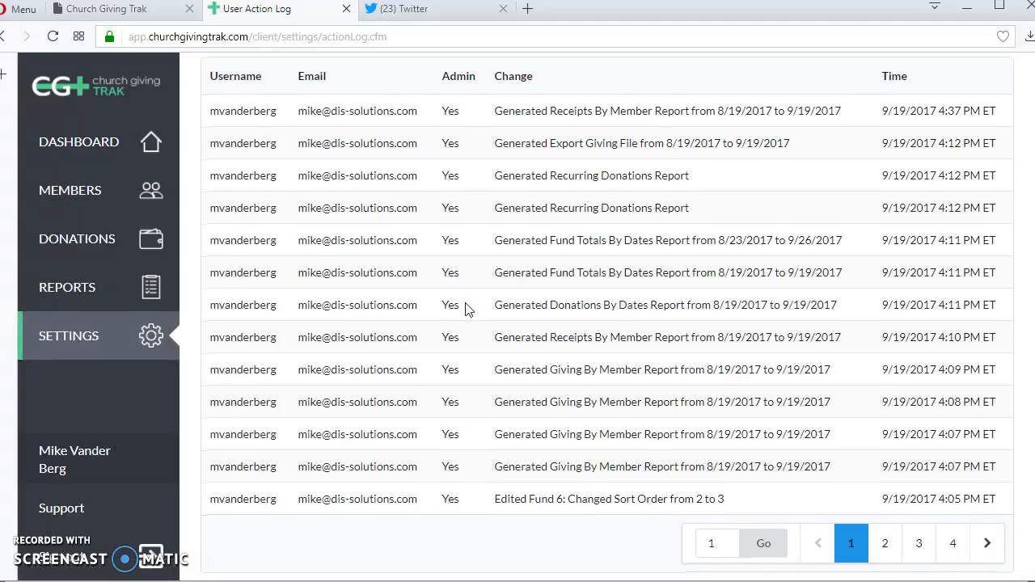
left_click(139, 328)
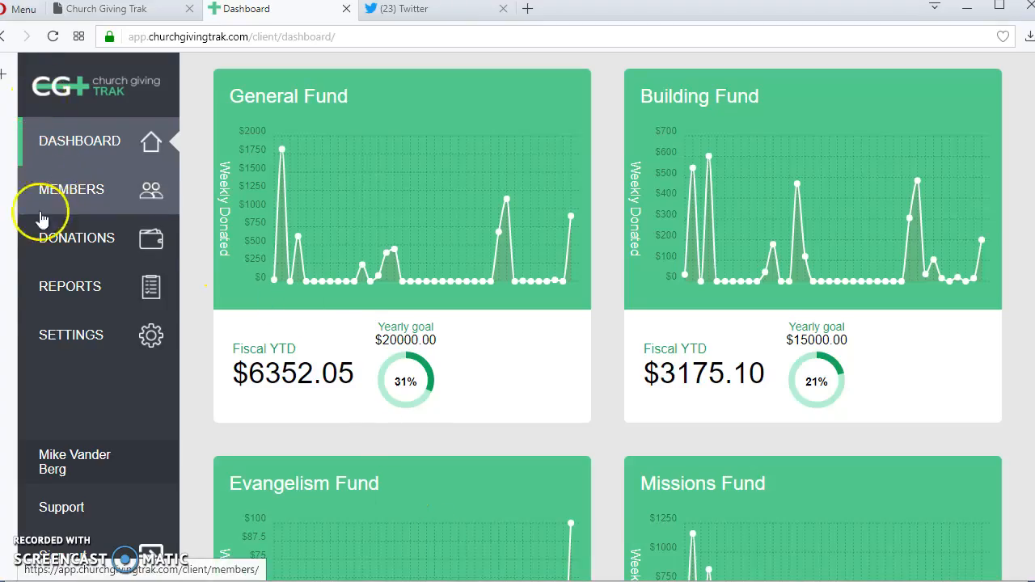
- Leave the fiscal year start at January and check Default Payment Type before going to Reports
left_click(52, 339)
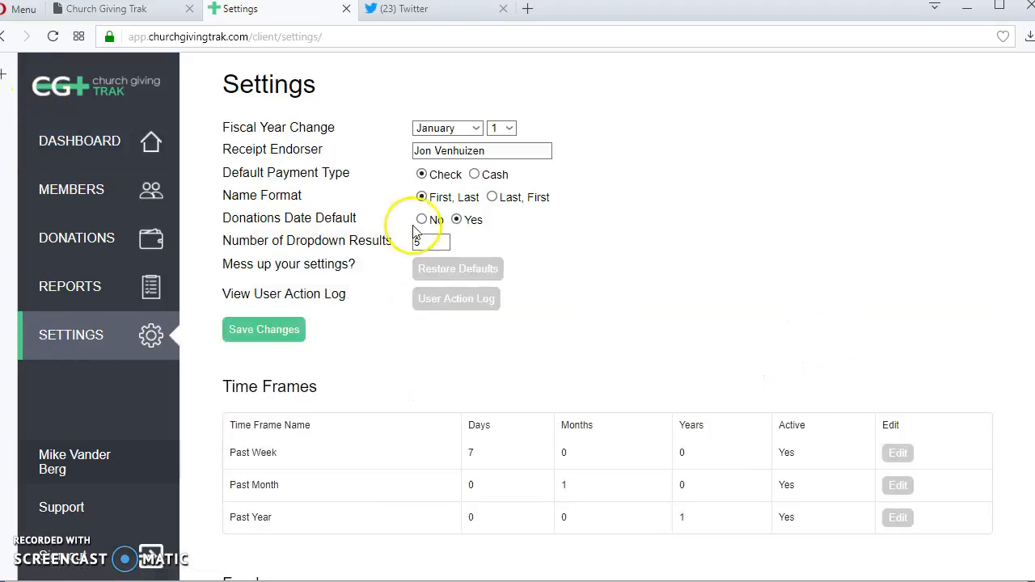
left_click(463, 133)
left_click(471, 134)
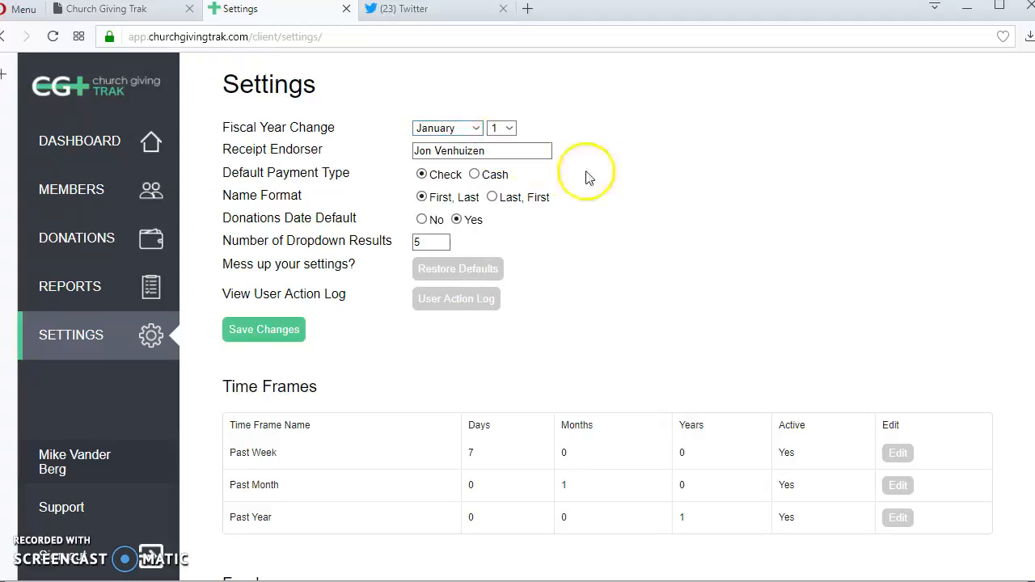
mouse_move(312, 177)
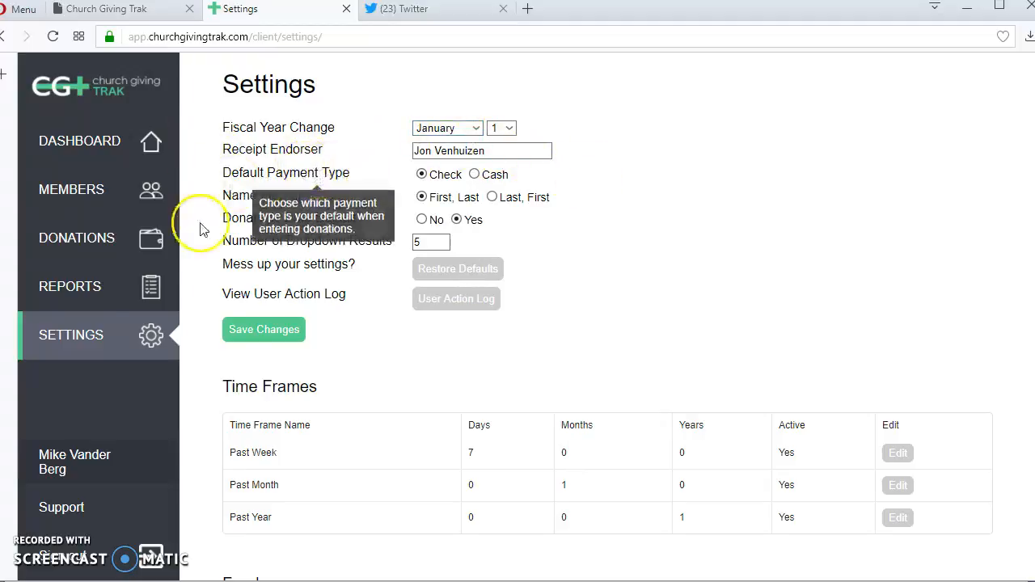
left_click(41, 279)
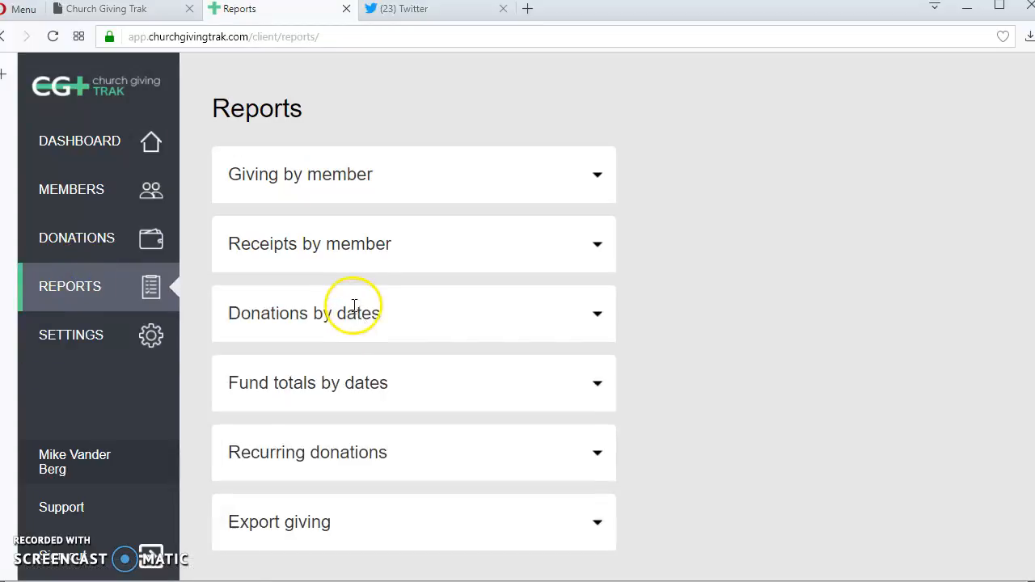
- Delete the endorser name in the Receipts by member form, leaving the field empty
left_click(304, 245)
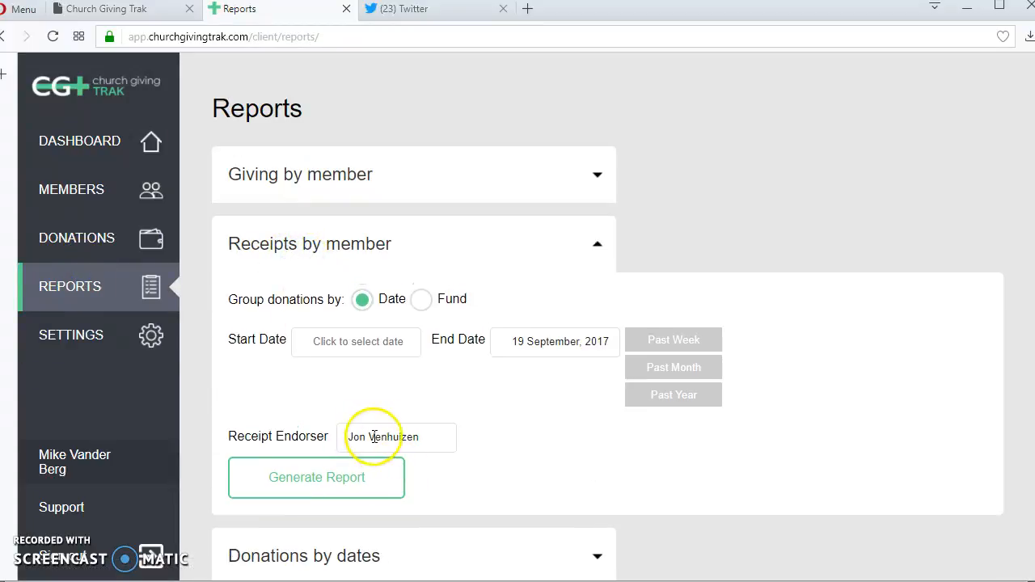
left_click_drag(437, 439, 59, 432)
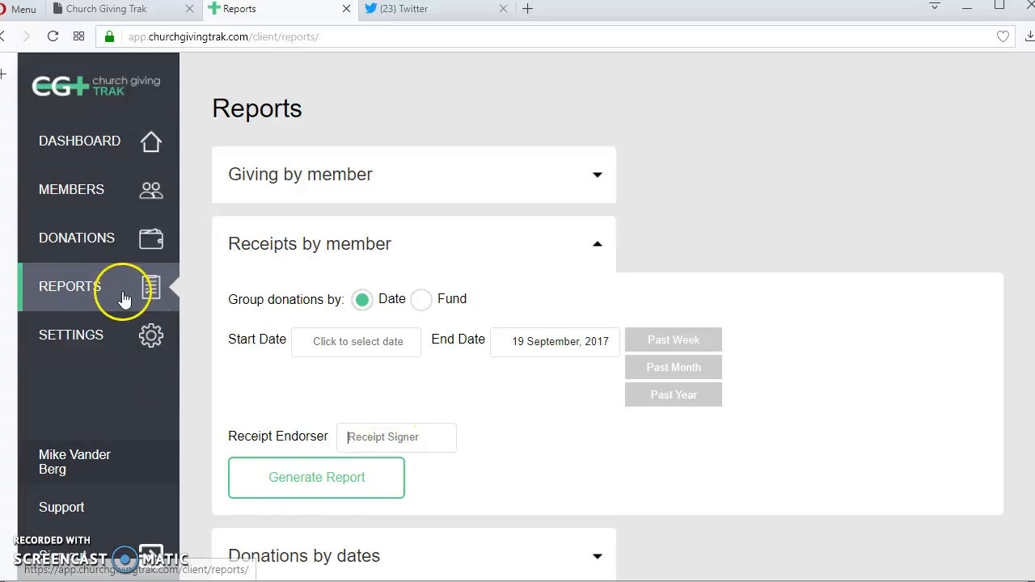
left_click(305, 242)
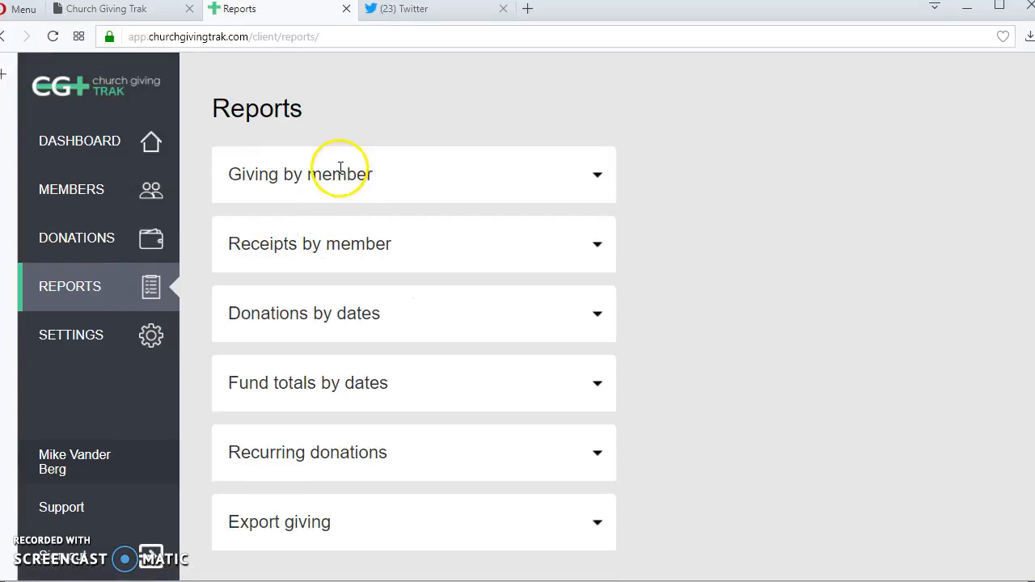
left_click(320, 244)
left_click(378, 444)
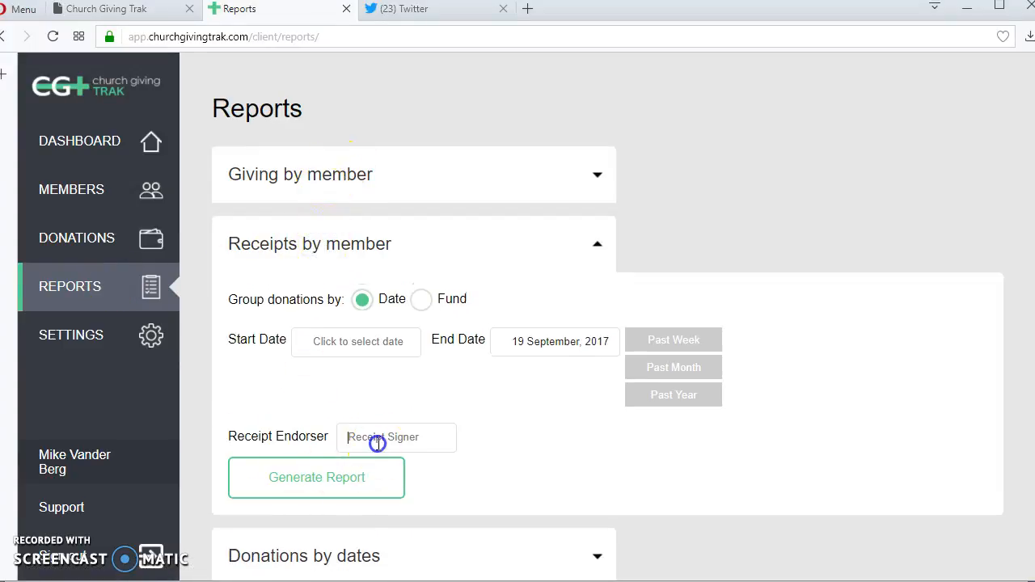
- Save the current settings and move to the Reports page
left_click(34, 340)
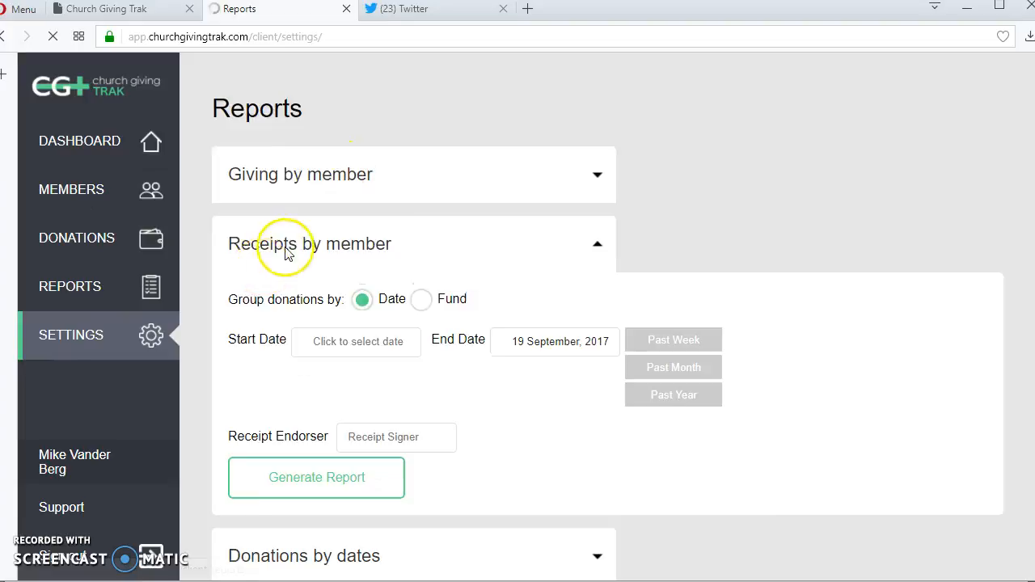
left_click(265, 330)
left_click(28, 291)
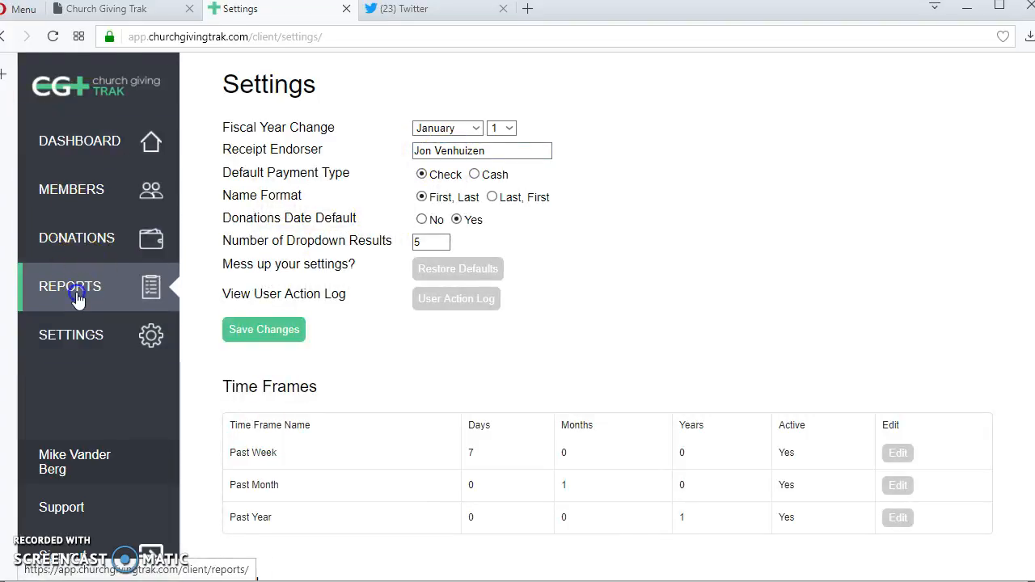
- Run Receipts by member for the past month with all six members, then go back to Settings
left_click(342, 247)
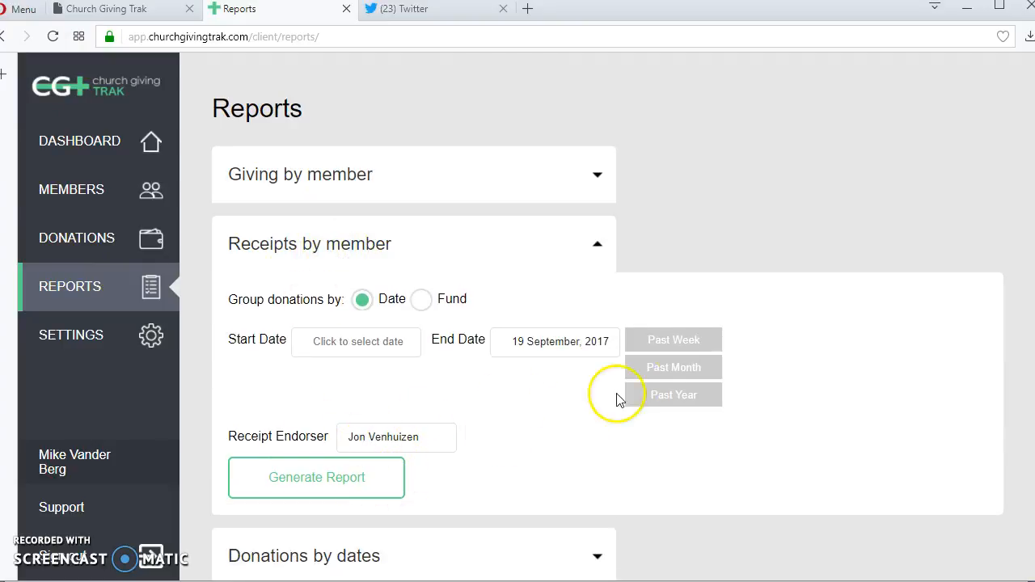
left_click(665, 369)
scroll(488, 455, "down", 4)
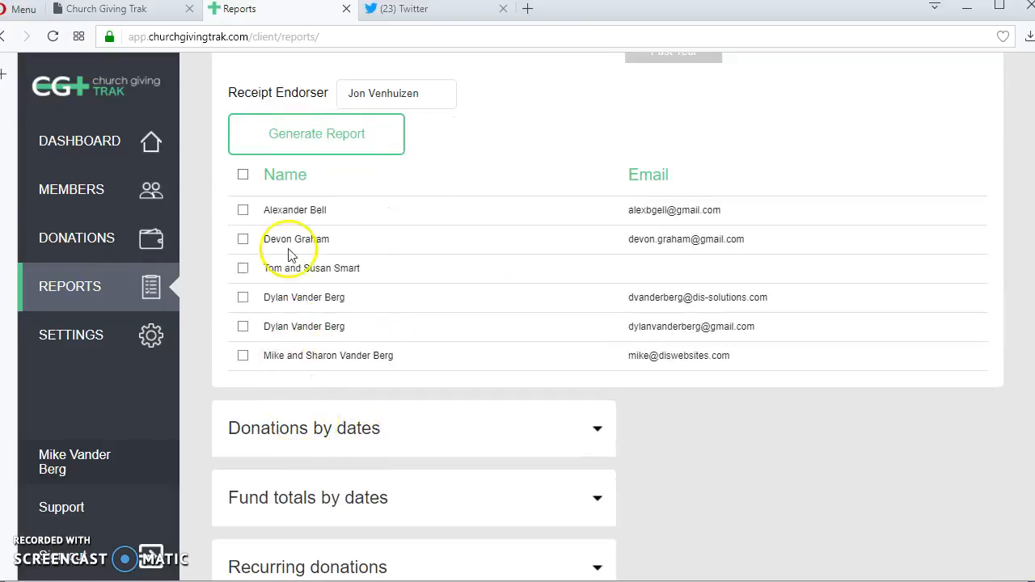
left_click(245, 175)
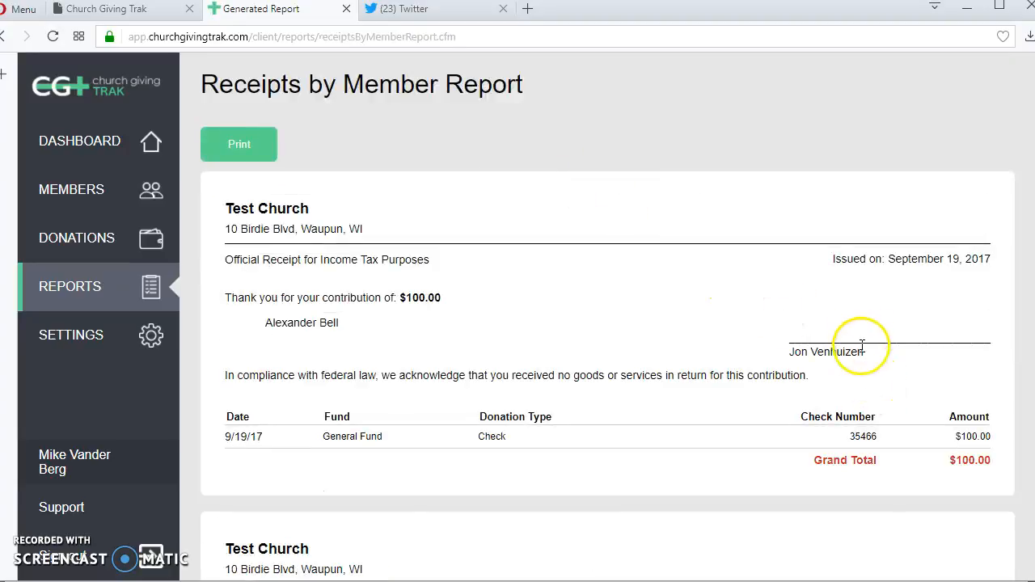
scroll(882, 388, "down", 9)
scroll(870, 390, "down", 6)
scroll(871, 388, "up", 7)
left_click(63, 337)
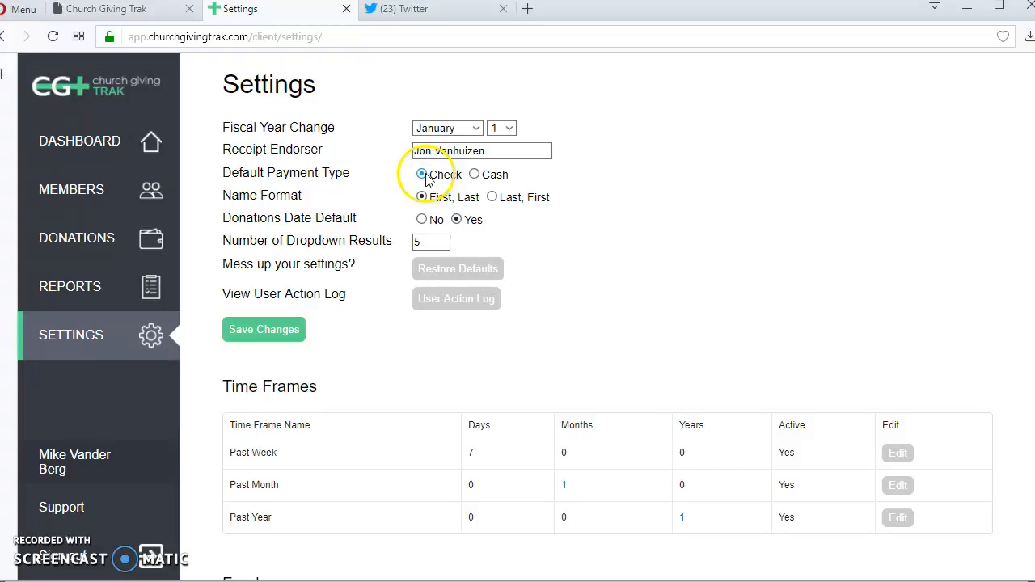
mouse_move(402, 221)
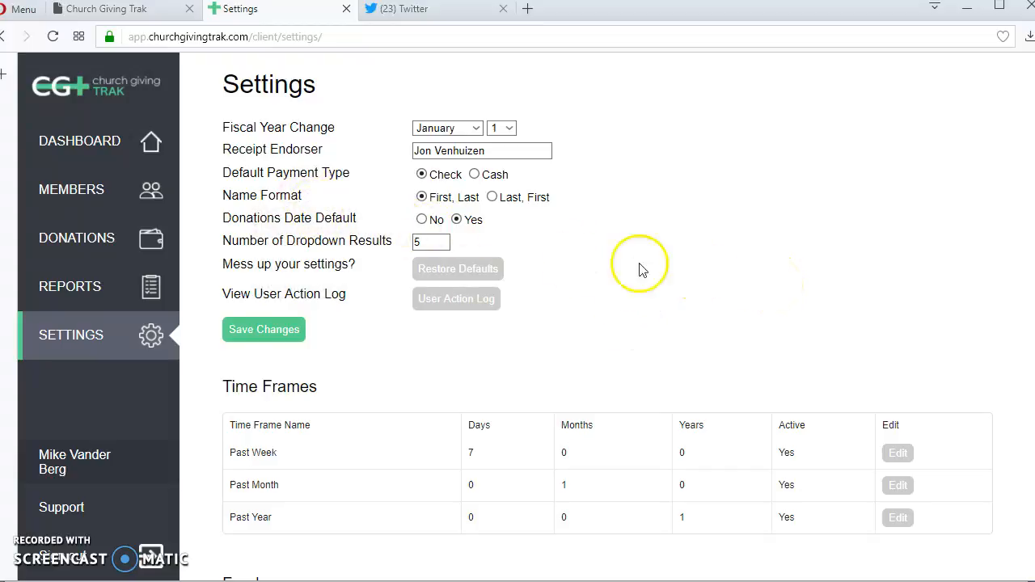
left_click(72, 241)
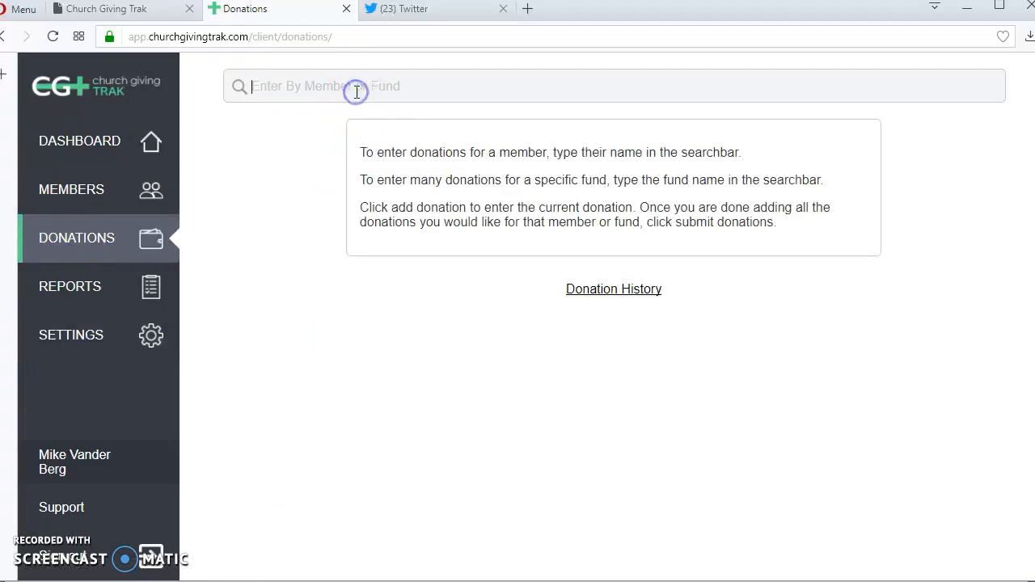
type("fun")
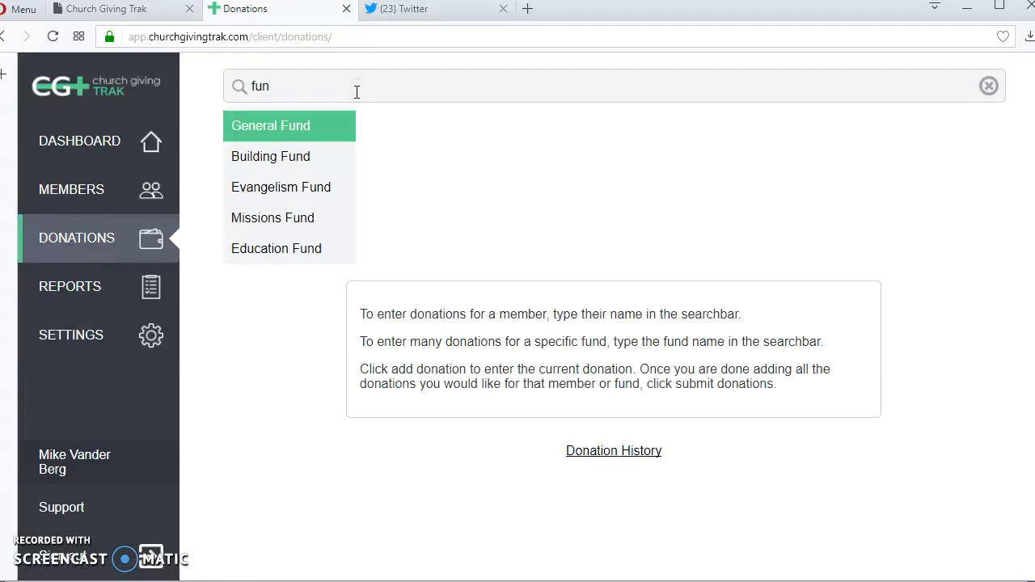
key("BackSpace")
key("BackSpace")
type("vanb")
key("BackSpace")
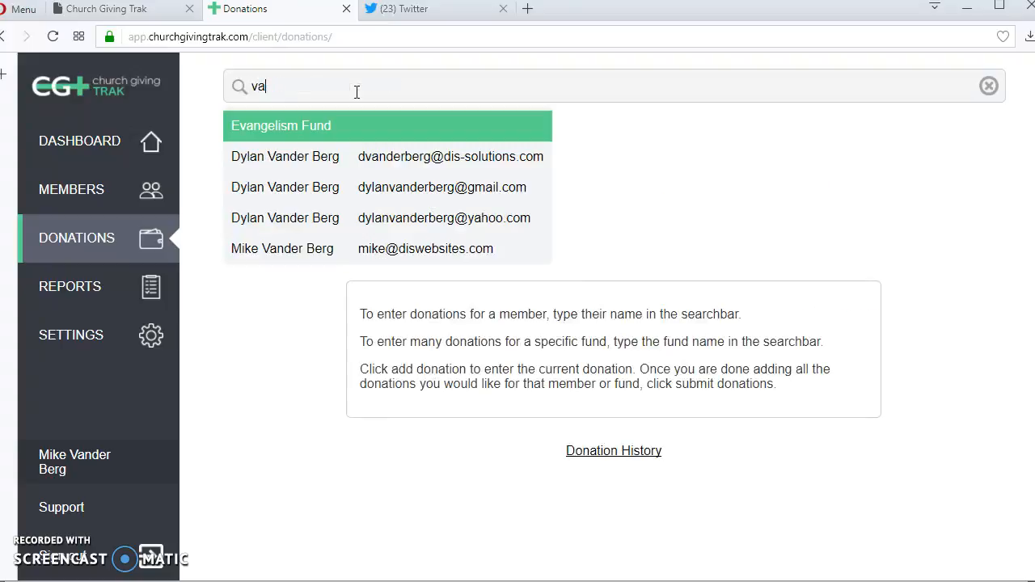
left_click(67, 330)
left_click(77, 346)
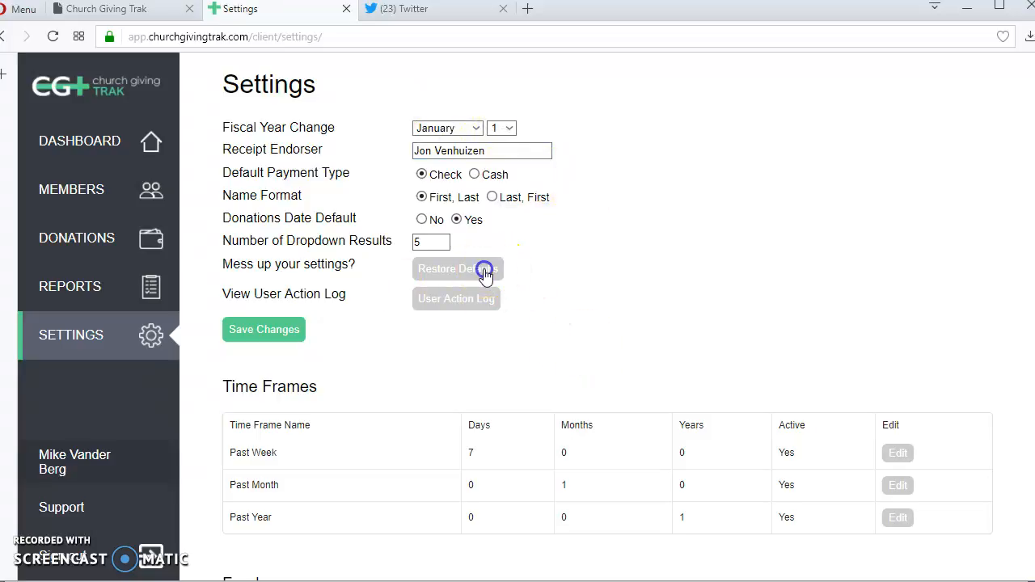
- Re-enter the member's name as receipt endorser from the autocomplete suggestion and save
left_click(492, 152)
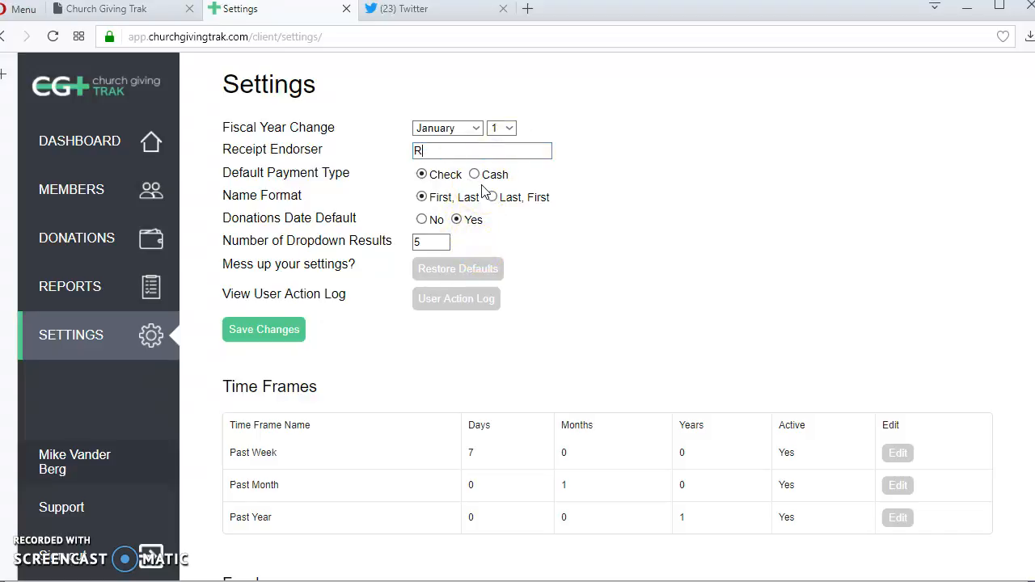
type("Jon")
left_click(475, 170)
left_click(285, 330)
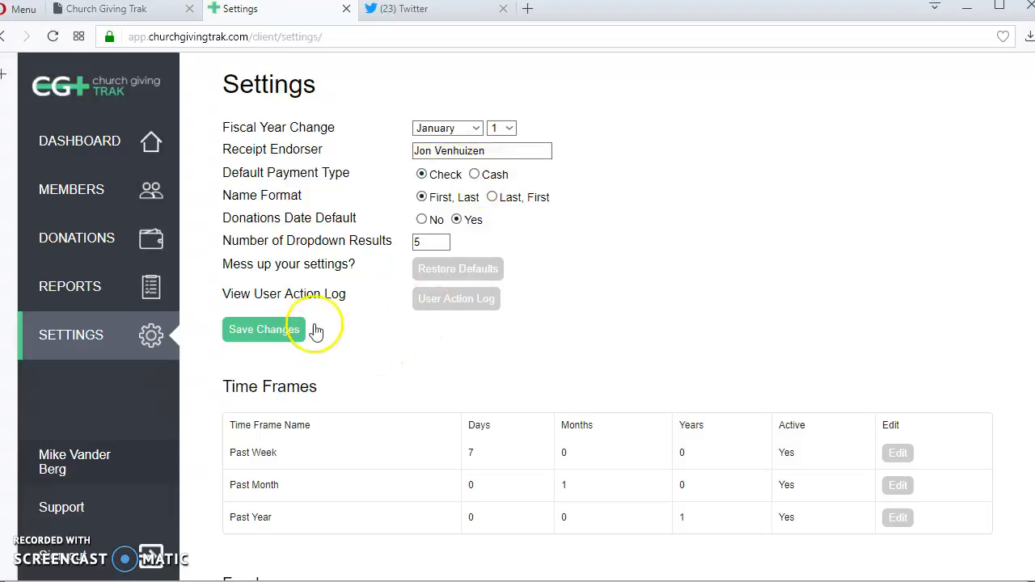
- Scroll through the User Action Log entries, including the receipt signer change at 4:42 PM
left_click(447, 301)
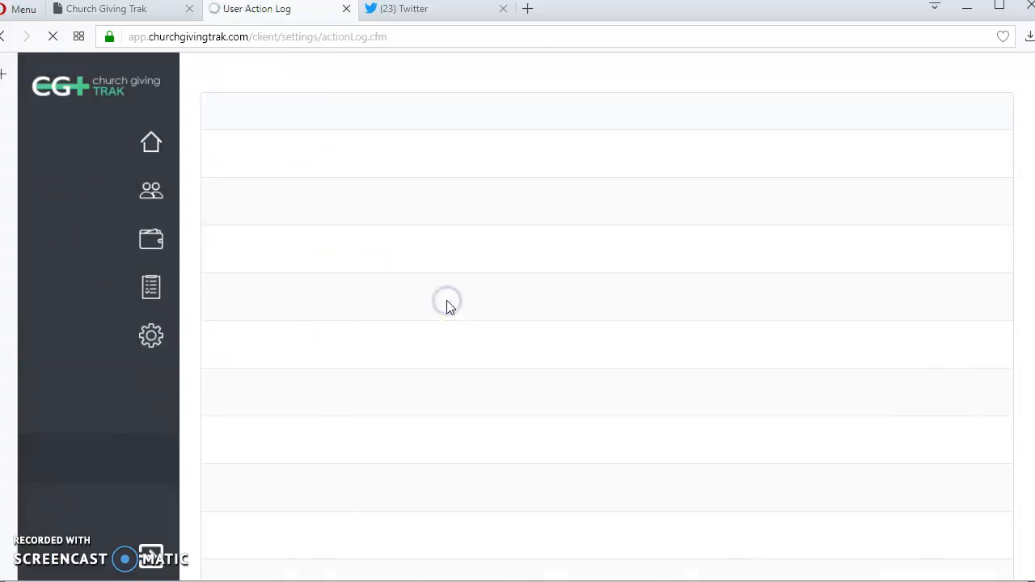
scroll(742, 187, "down", 3)
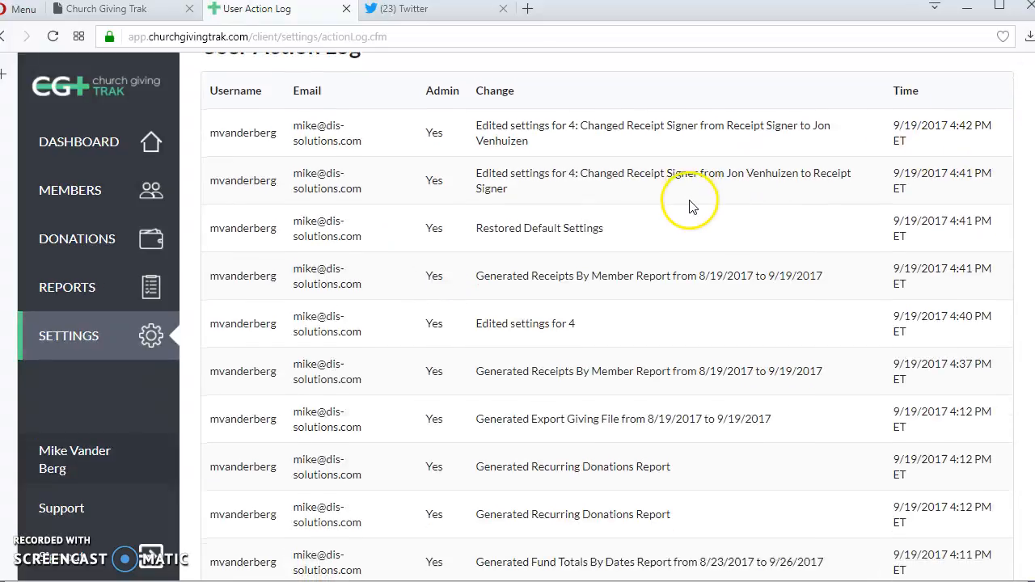
scroll(690, 199, "up", 3)
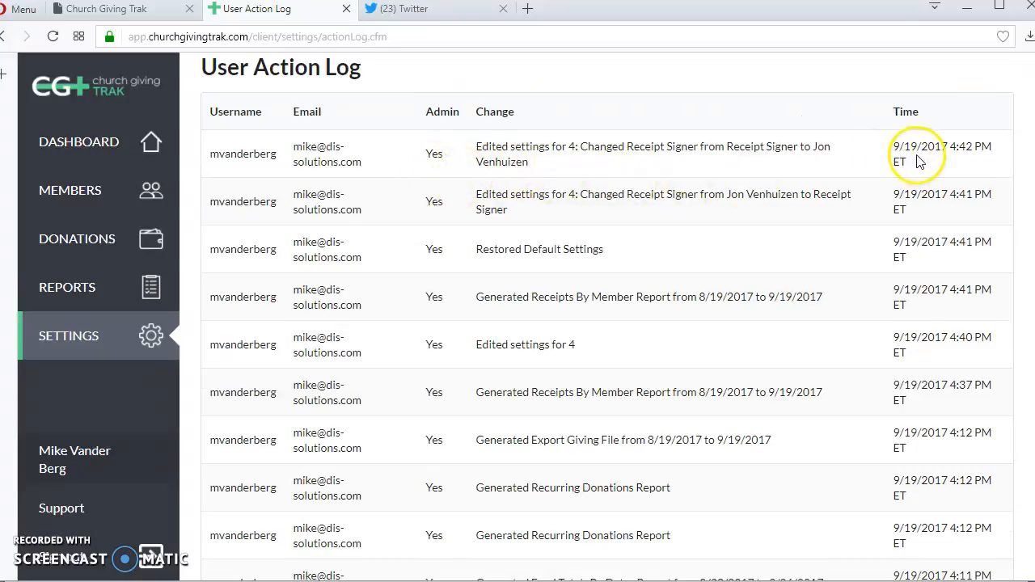
scroll(685, 291, "down", 3)
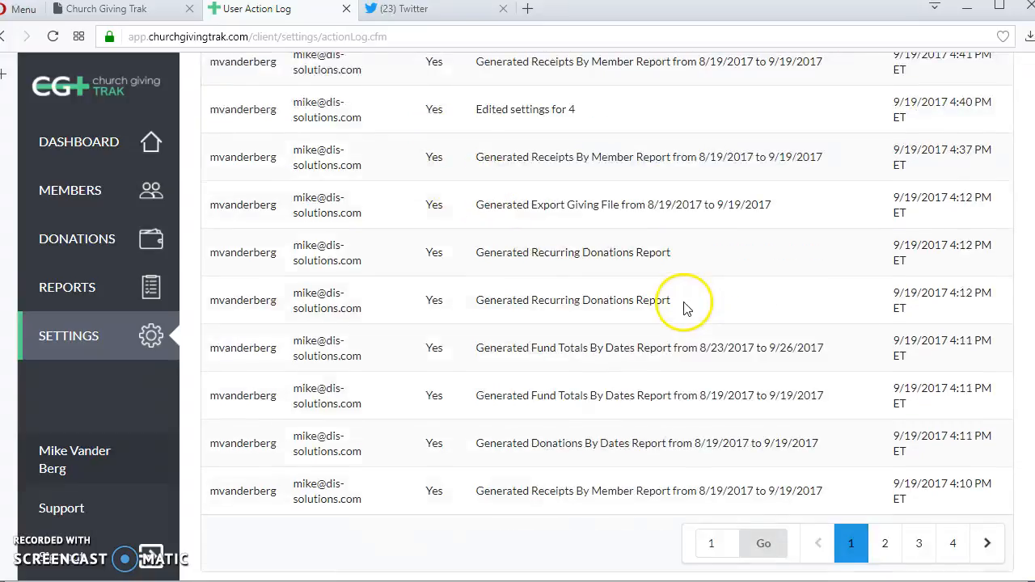
scroll(663, 295, "up", 3)
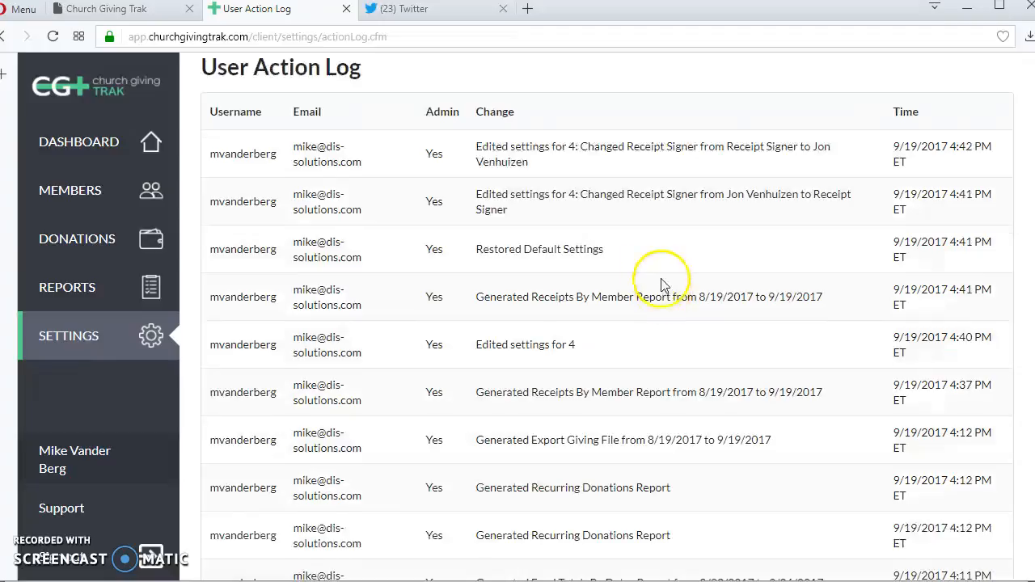
- Switch Giving by member through Past Week and Past Month, ending on Past Year
left_click(90, 346)
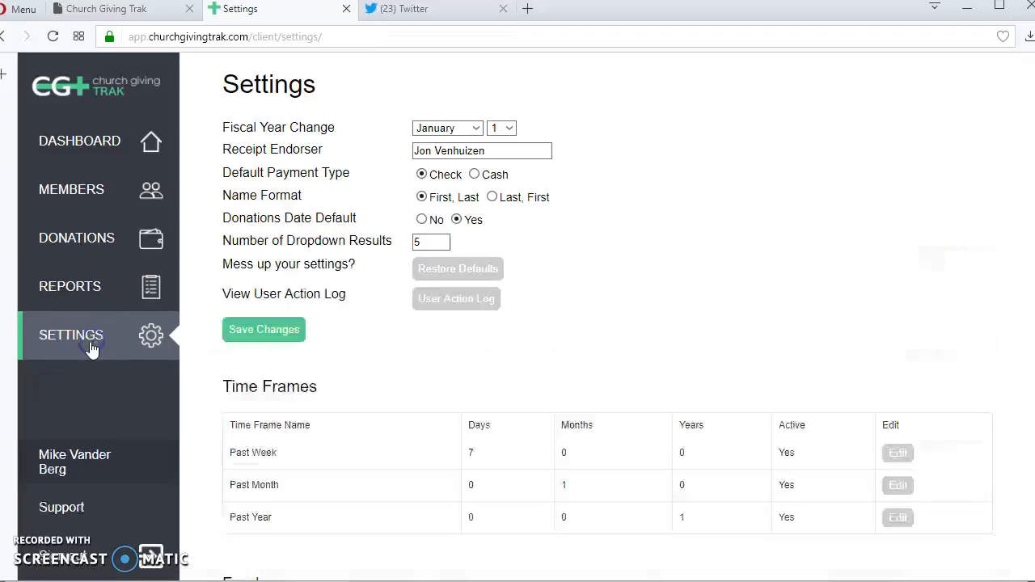
scroll(566, 287, "down", 3)
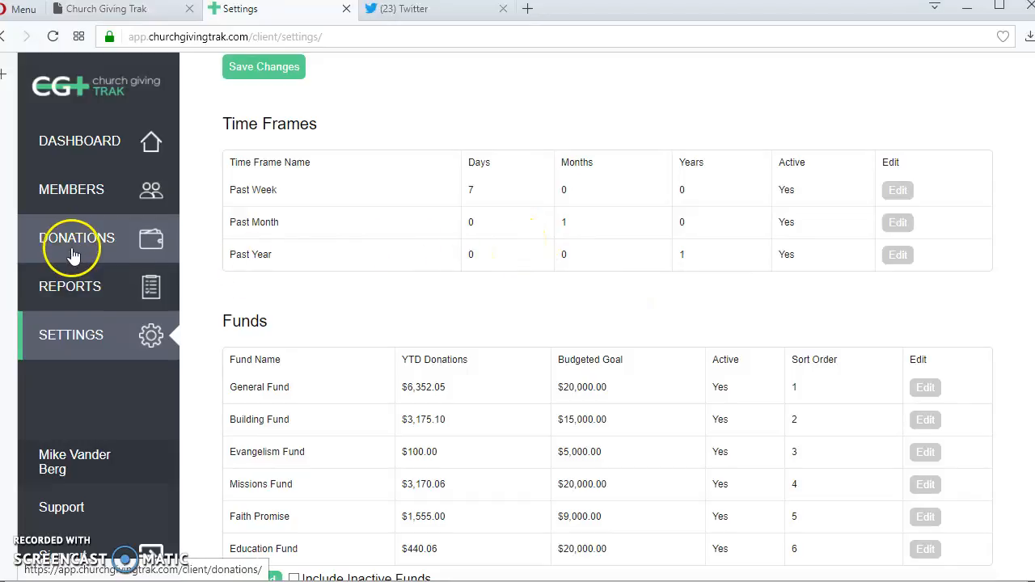
left_click(77, 288)
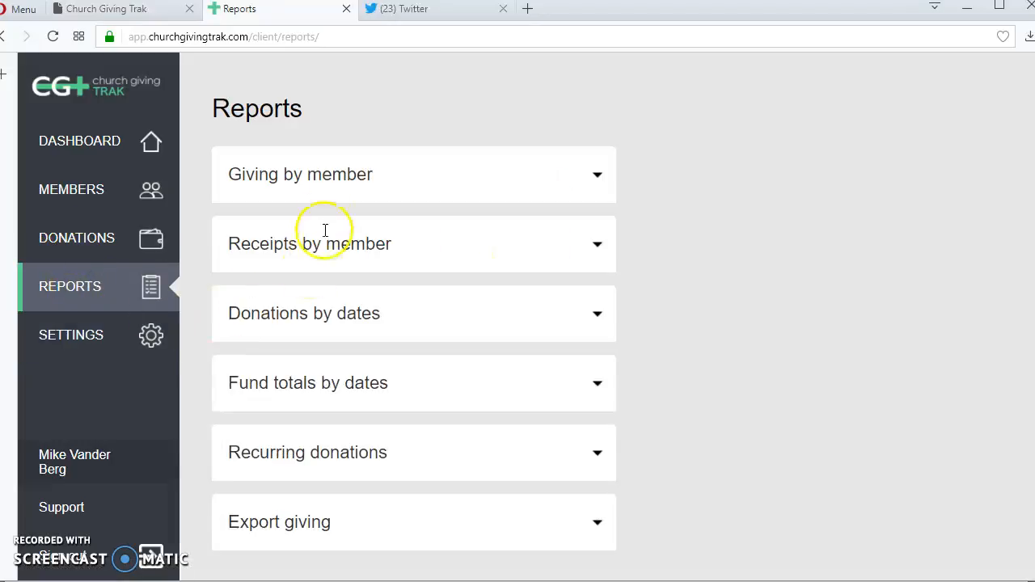
left_click(283, 172)
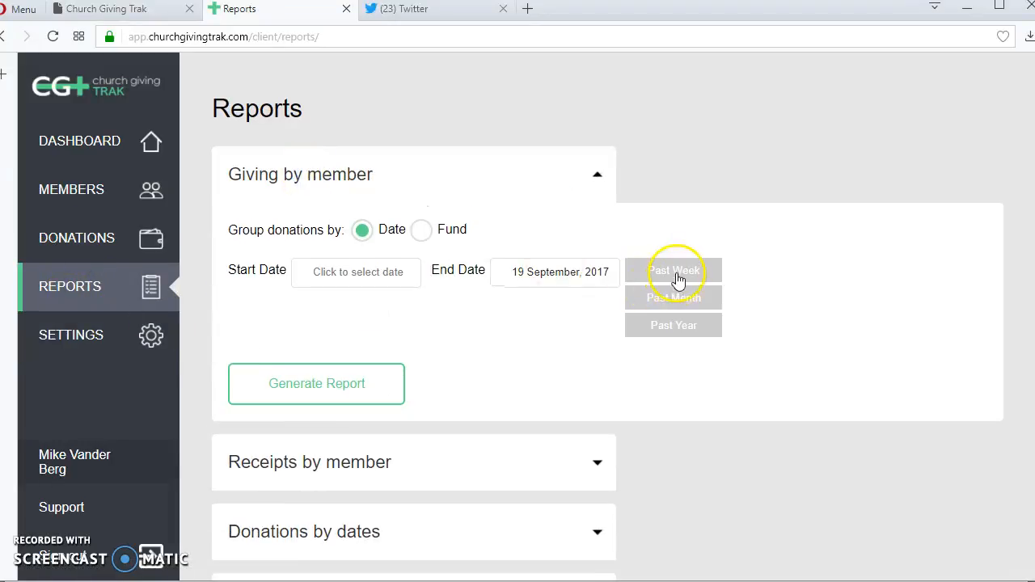
left_click(676, 272)
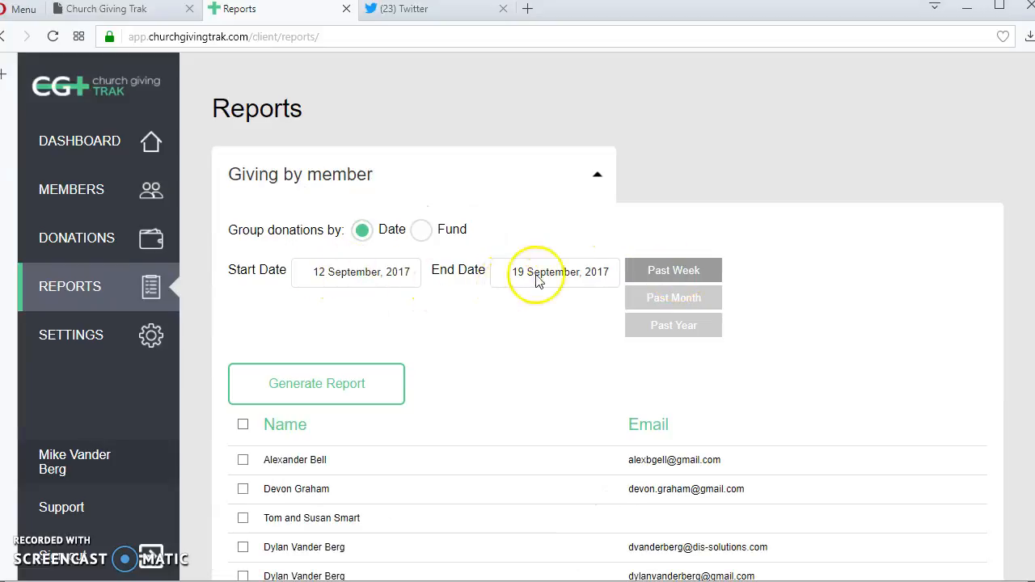
left_click(676, 299)
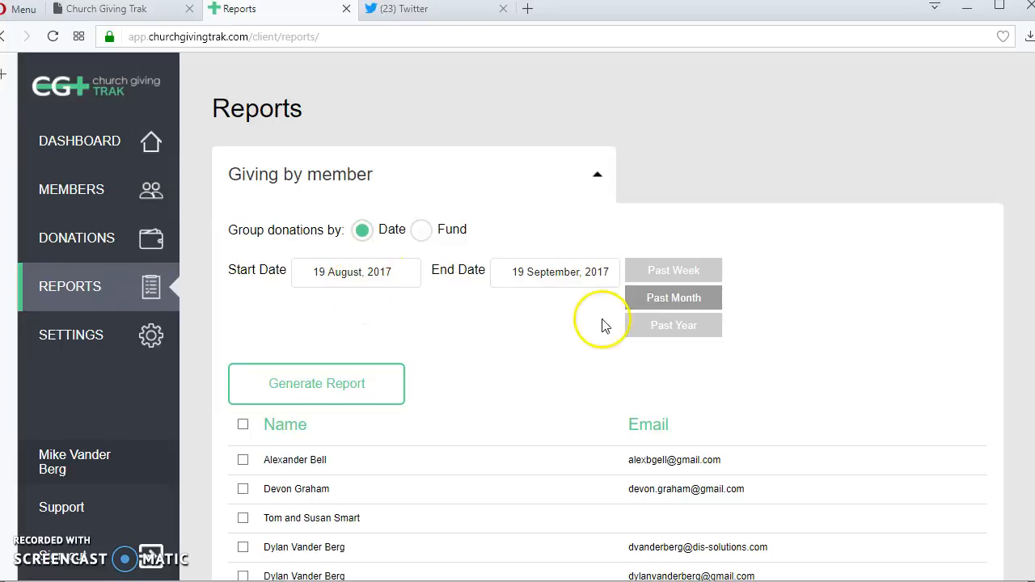
left_click(683, 325)
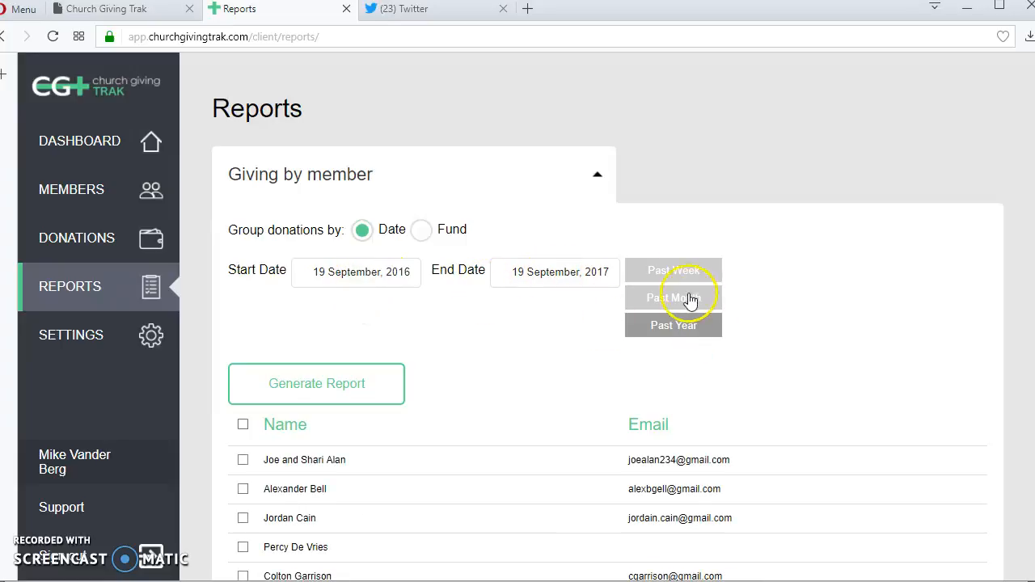
- Return to Settings and make the Past Week time frame editable
left_click(44, 331)
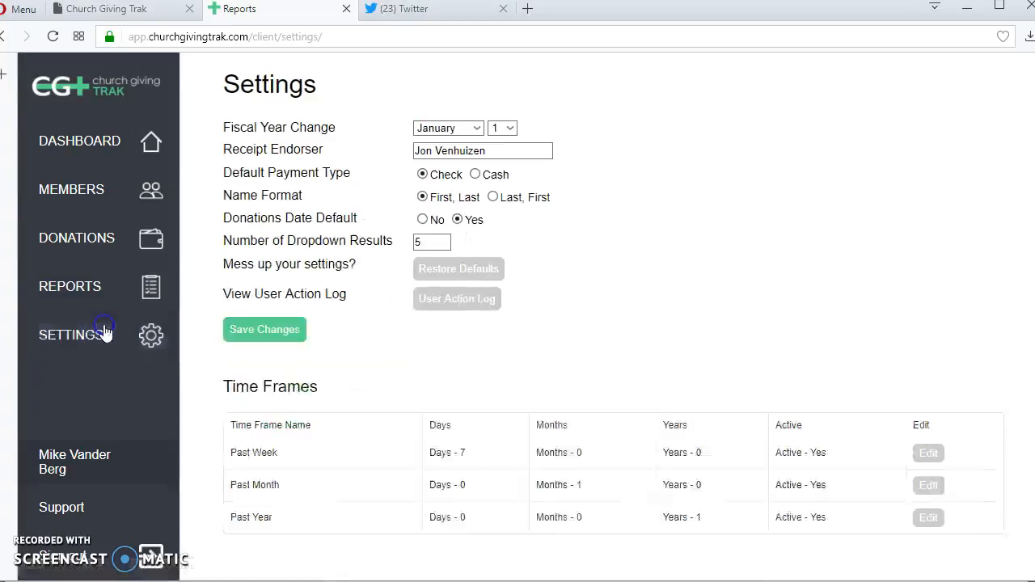
scroll(942, 441, "down", 2)
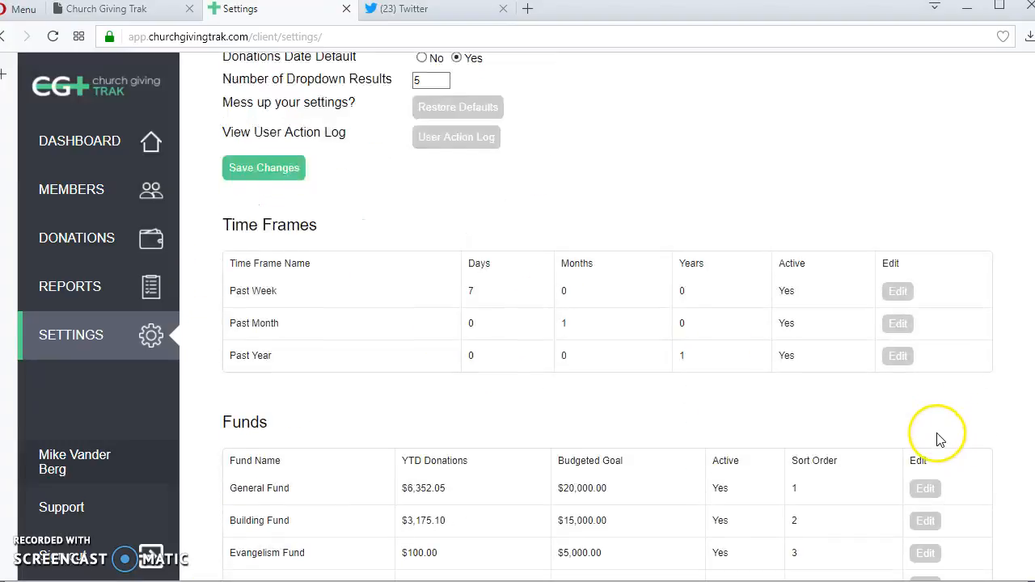
left_click(898, 291)
scroll(450, 277, "down", 1)
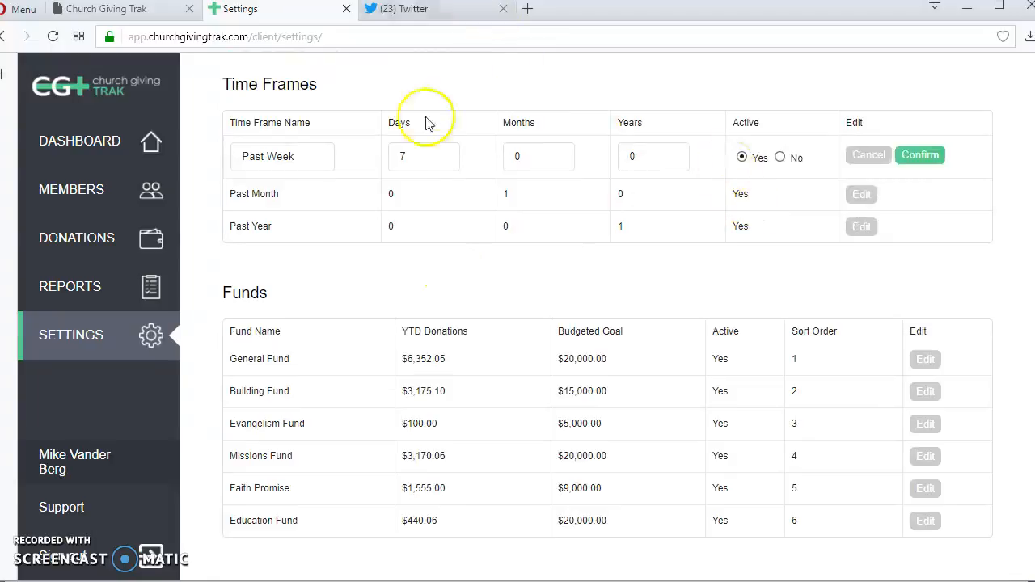
- Try renaming Past Week to 'Past 6 Weeks', then cancel to discard the change
left_click_drag(328, 158, 169, 138)
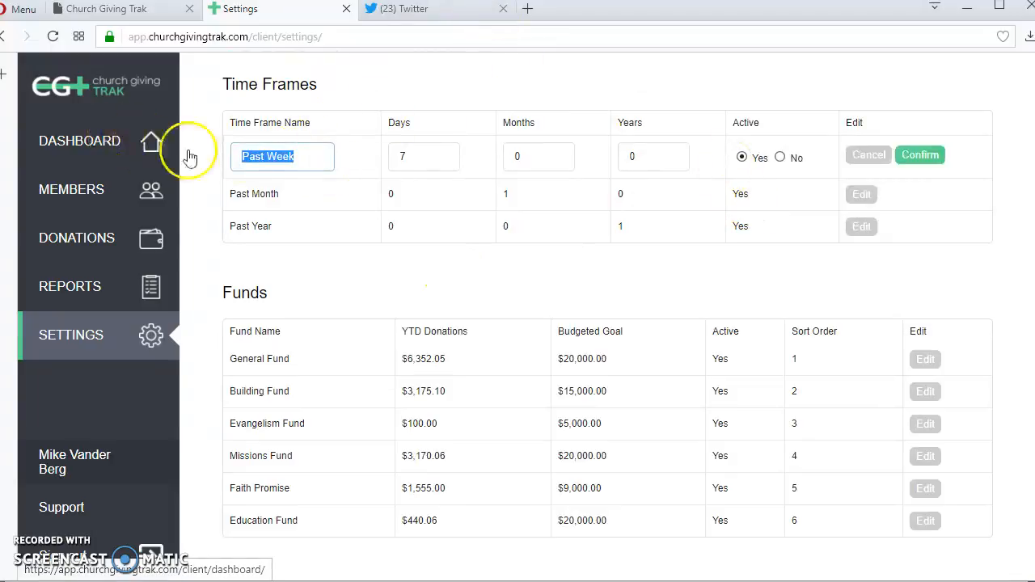
left_click(267, 156)
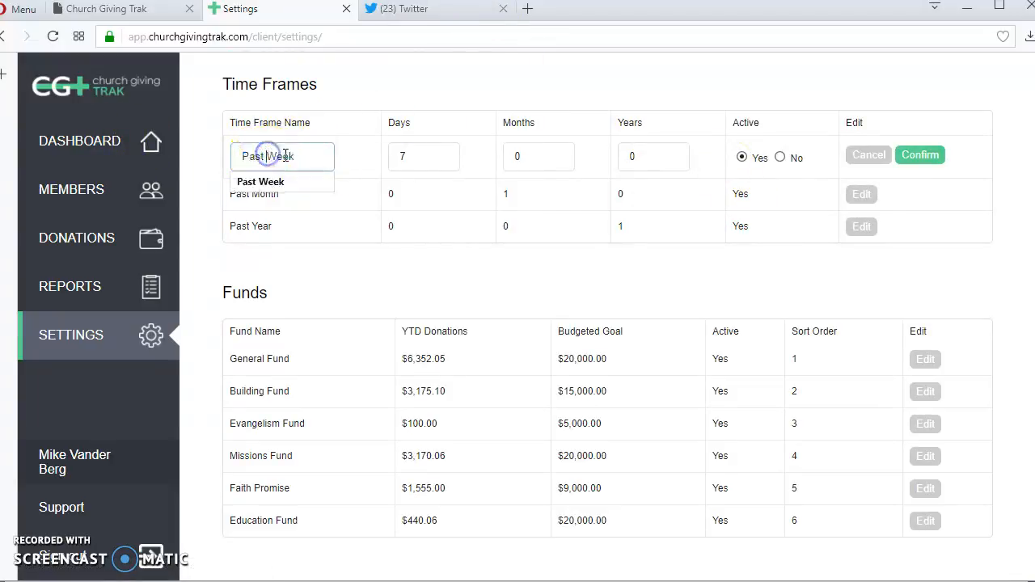
type("6")
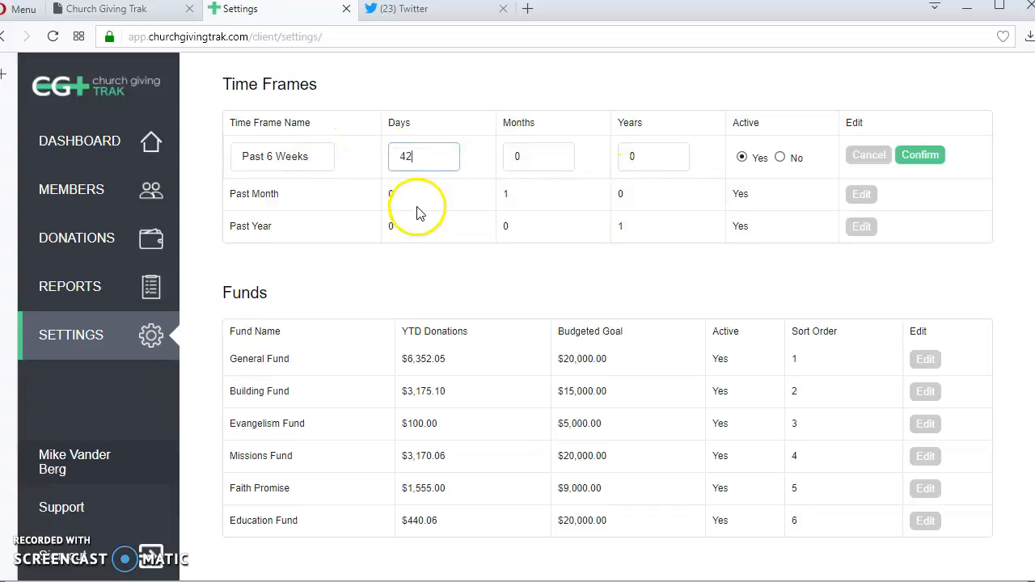
left_click(867, 155)
scroll(497, 238, "down", 4)
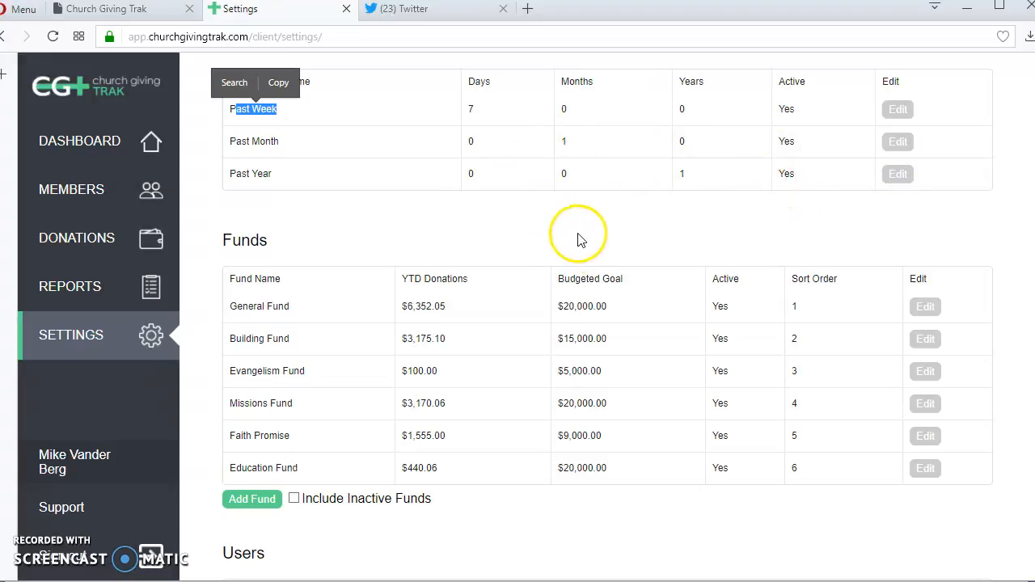
scroll(577, 239, "down", 1)
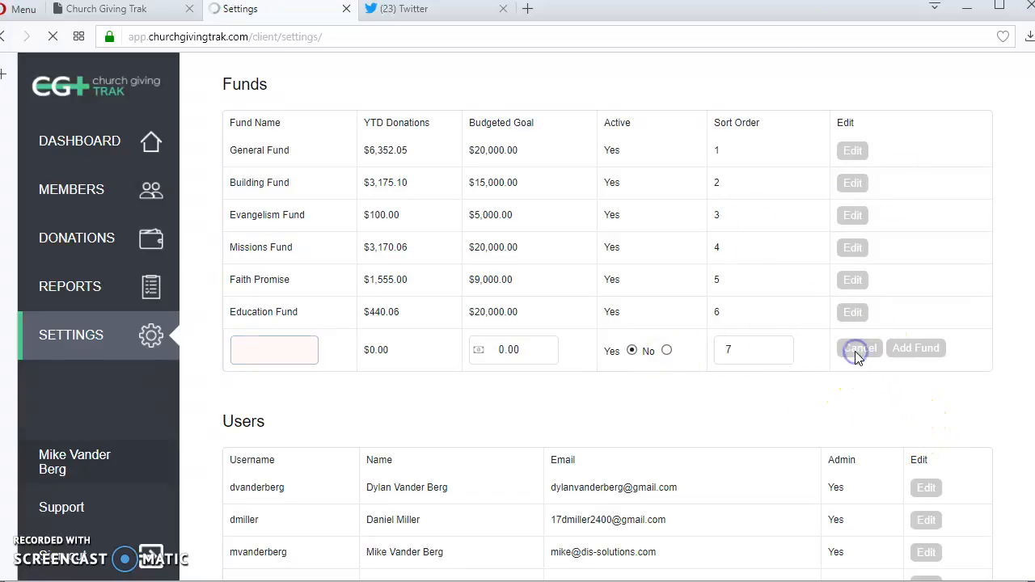
scroll(792, 358, "down", 4)
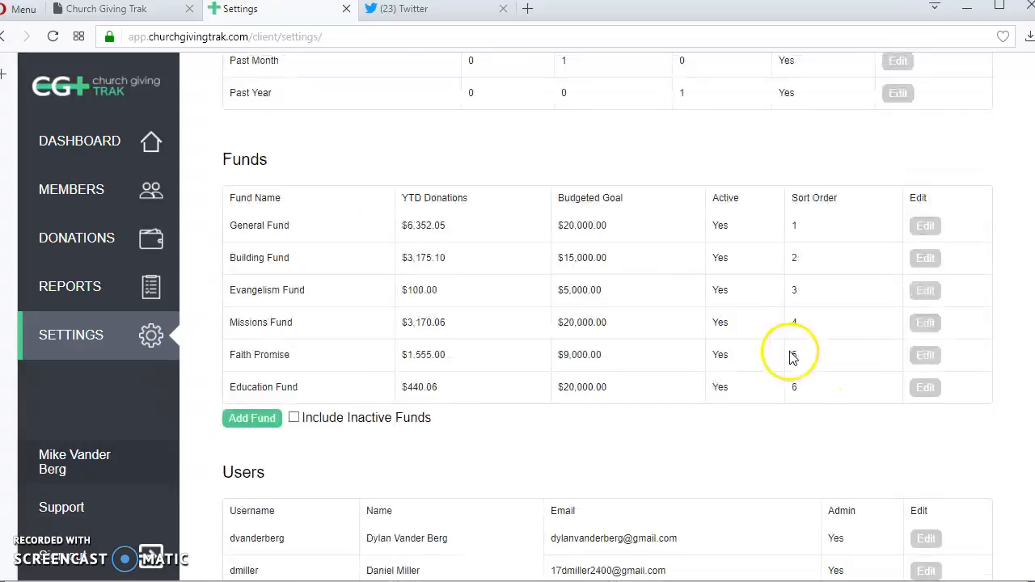
left_click(928, 324)
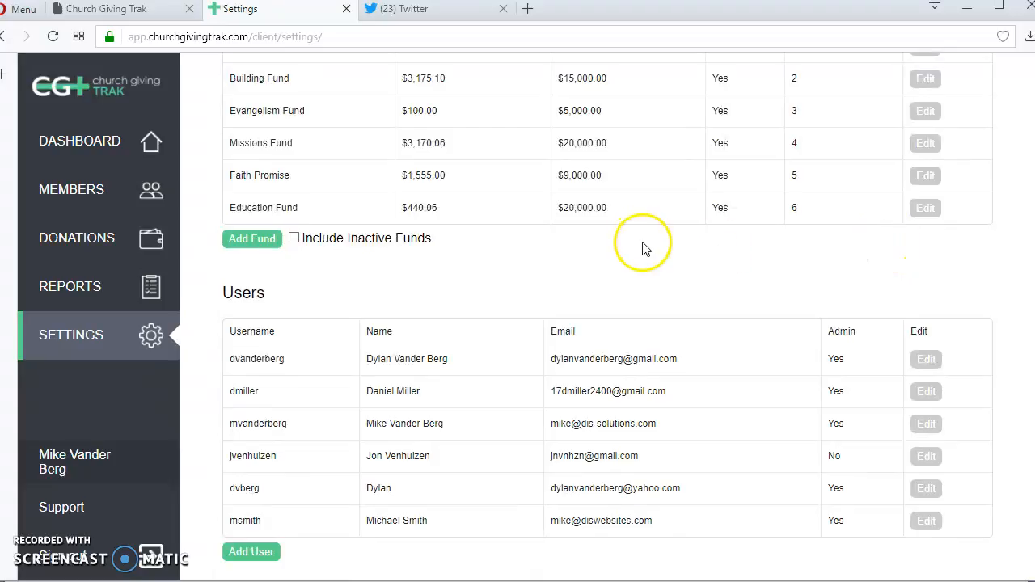
scroll(650, 253, "up", 1)
scroll(654, 257, "down", 1)
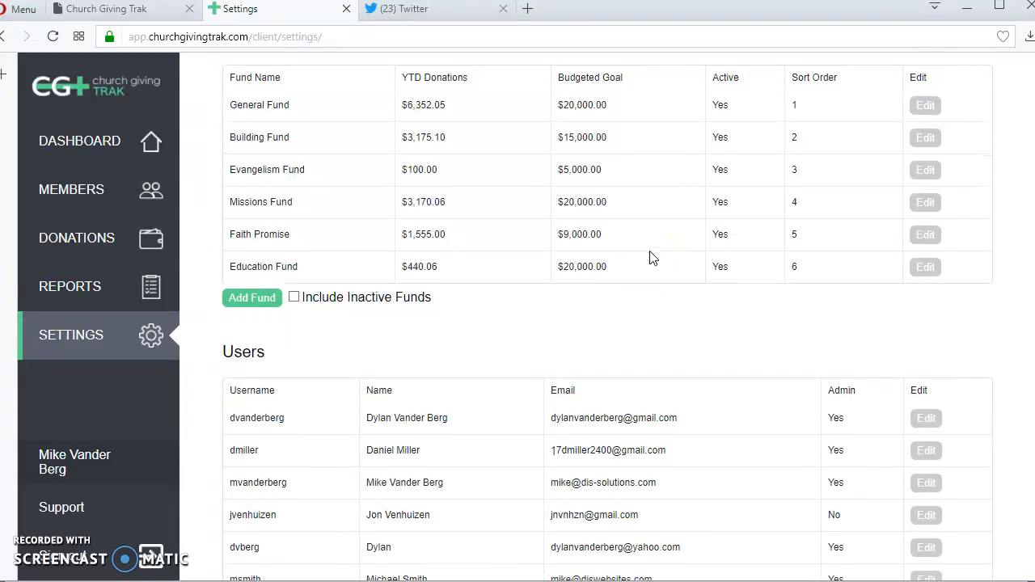